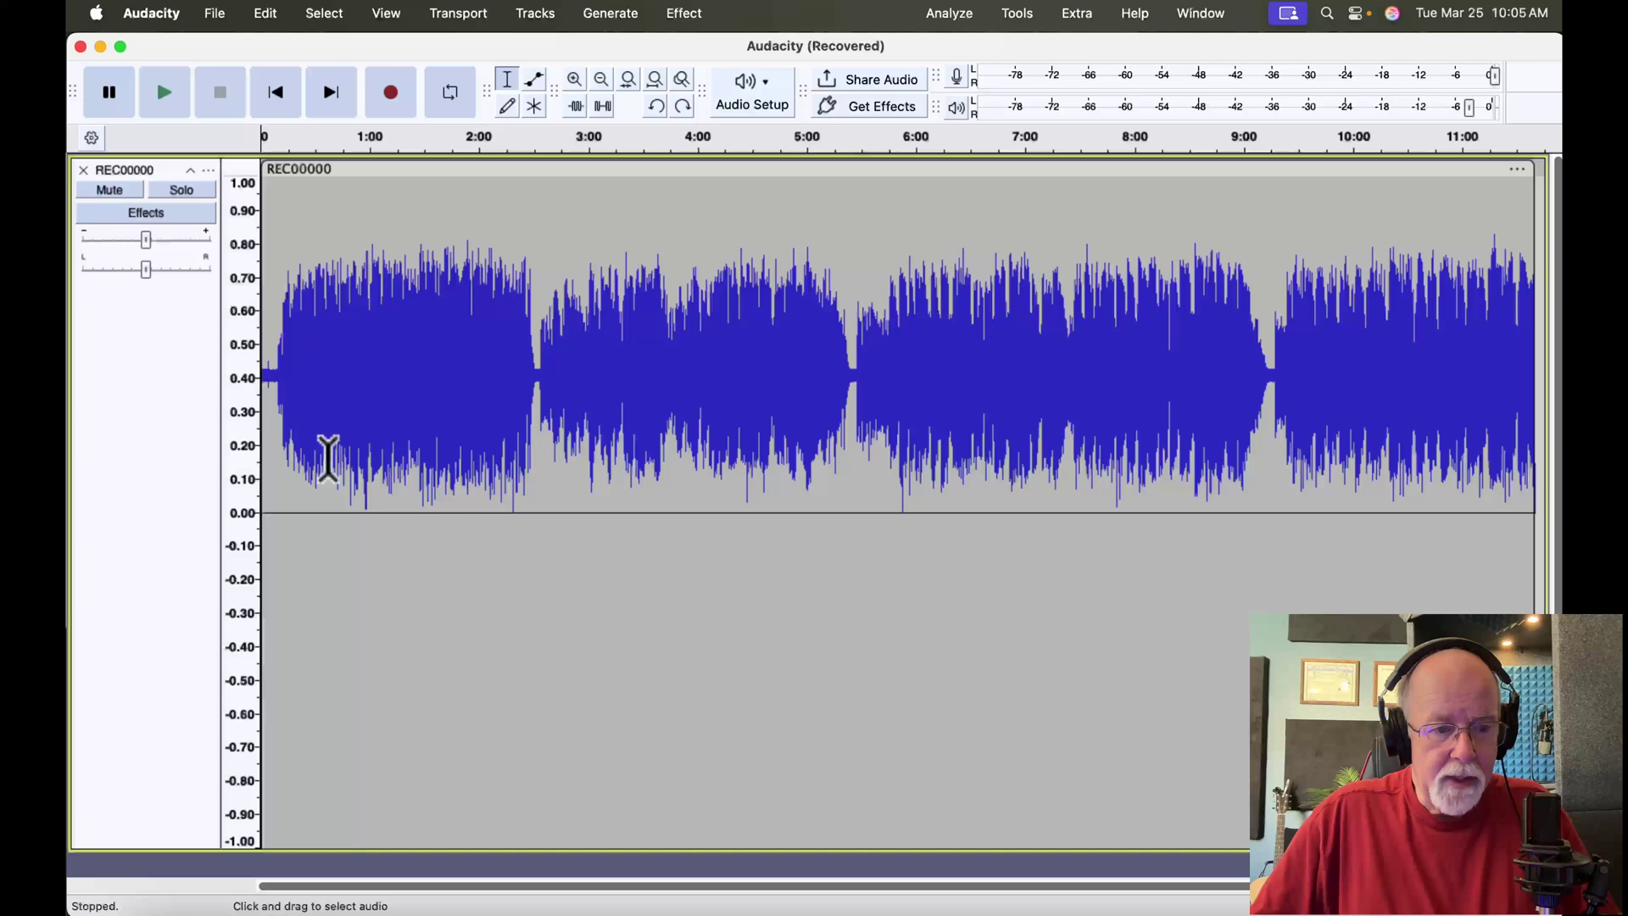
# Zoom in twice so about the first three minutes of REC00000 fill the track area
pyautogui.click(577, 85)
pyautogui.click(578, 85)
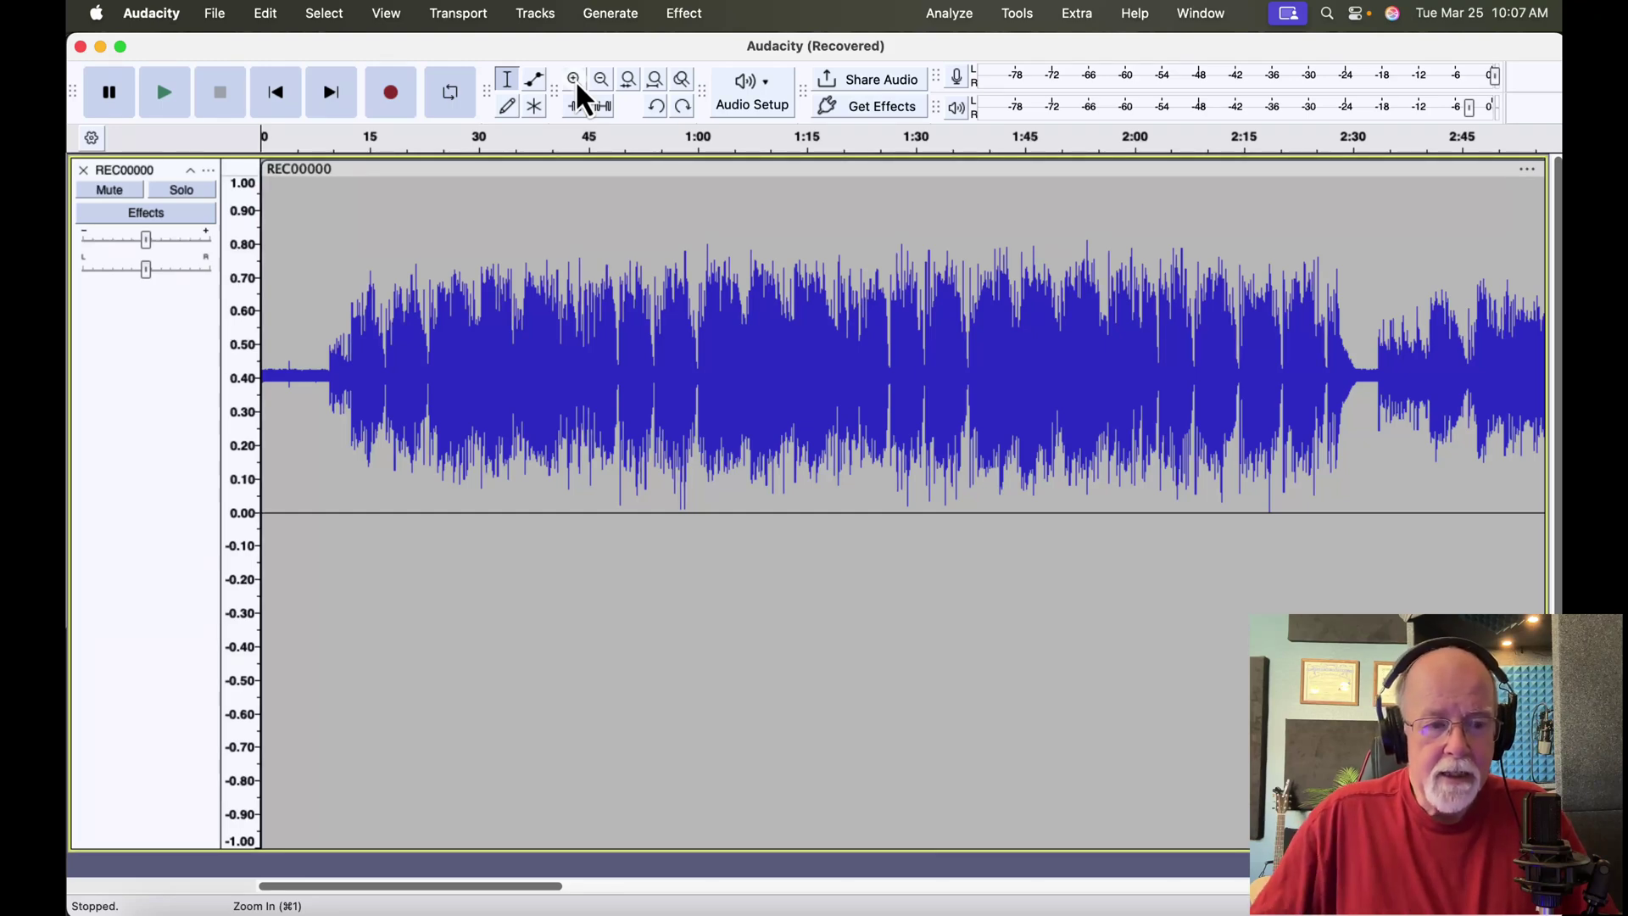
# Zoom in closer and loop the quiet lead-in from about 4.6 to 8.6 seconds
pyautogui.click(574, 79)
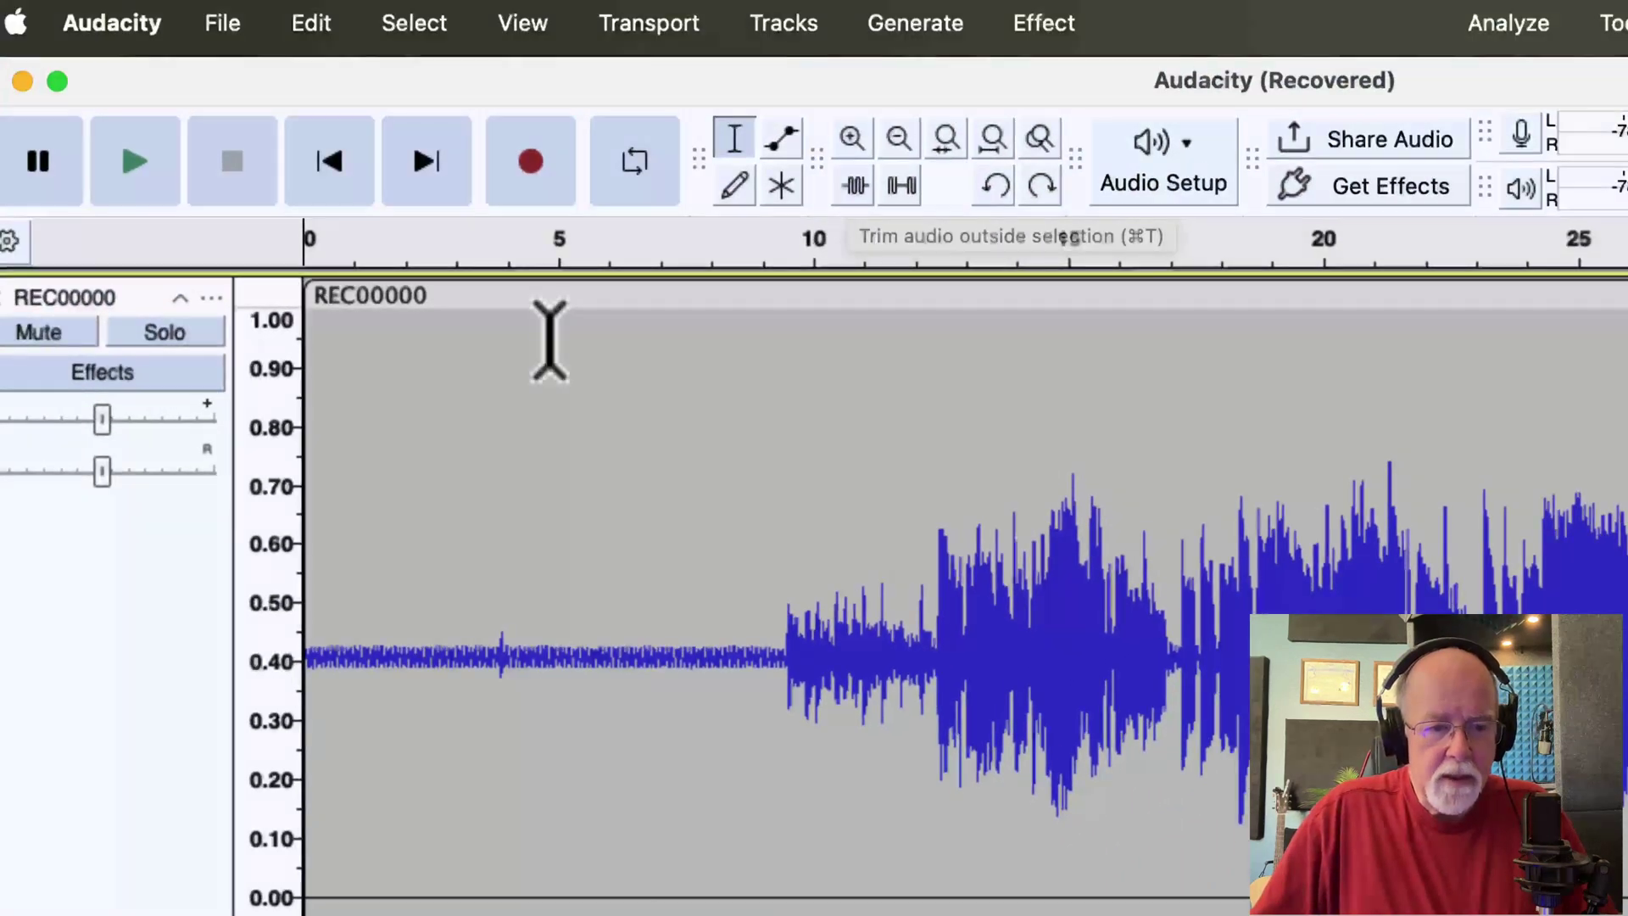
pyautogui.moveTo(540, 343); pyautogui.dragTo(756, 348)
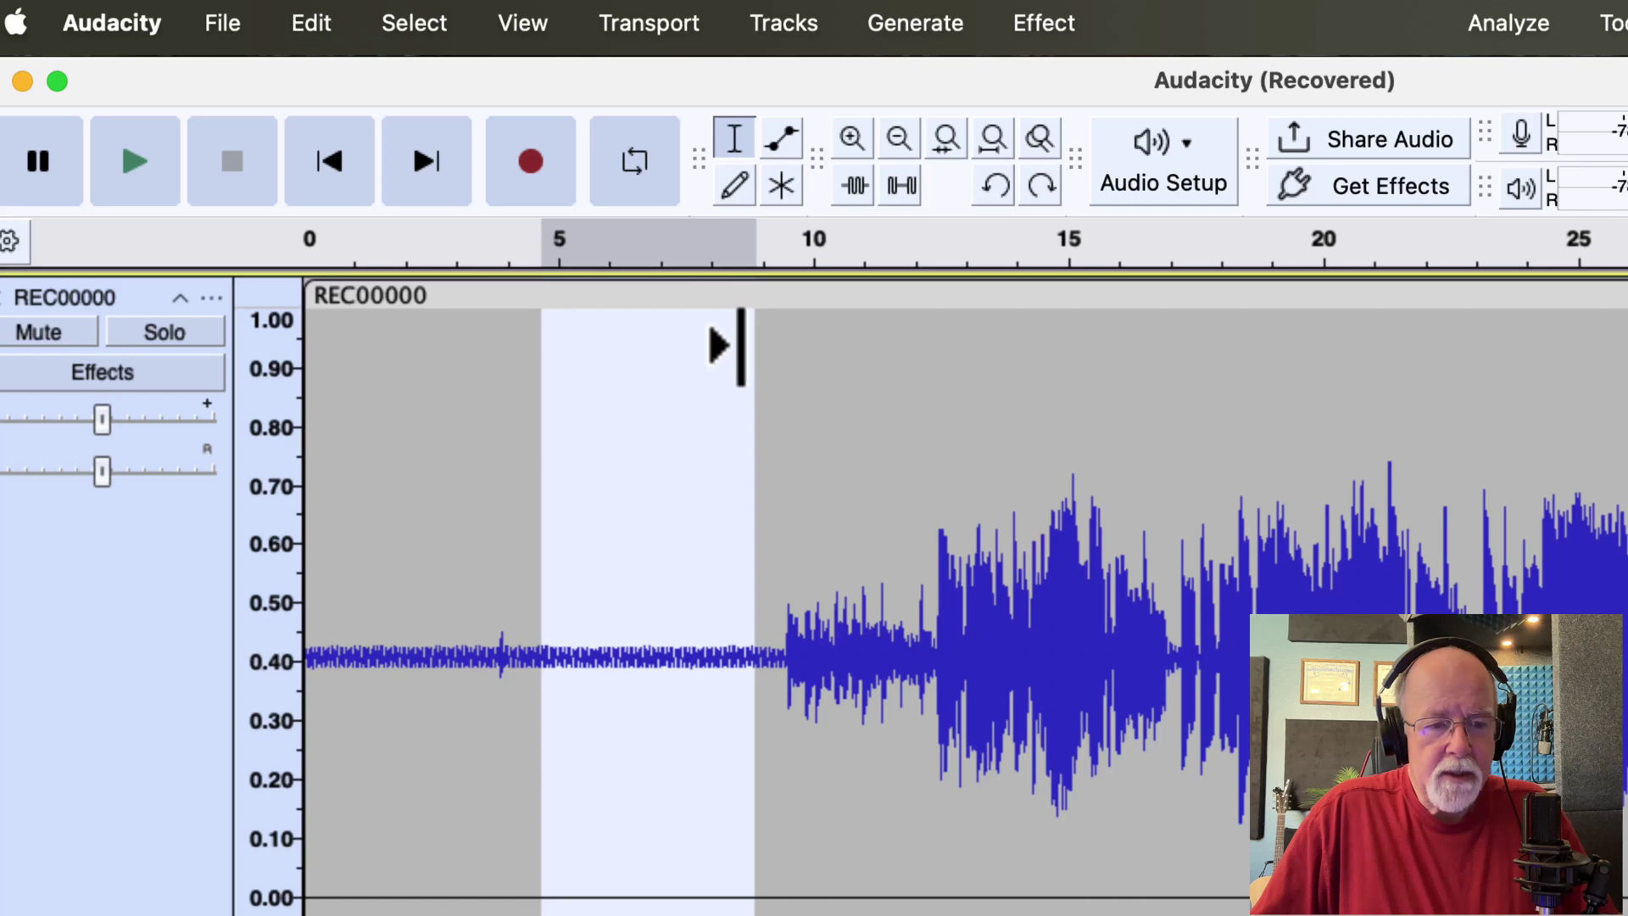
pyautogui.click(646, 174)
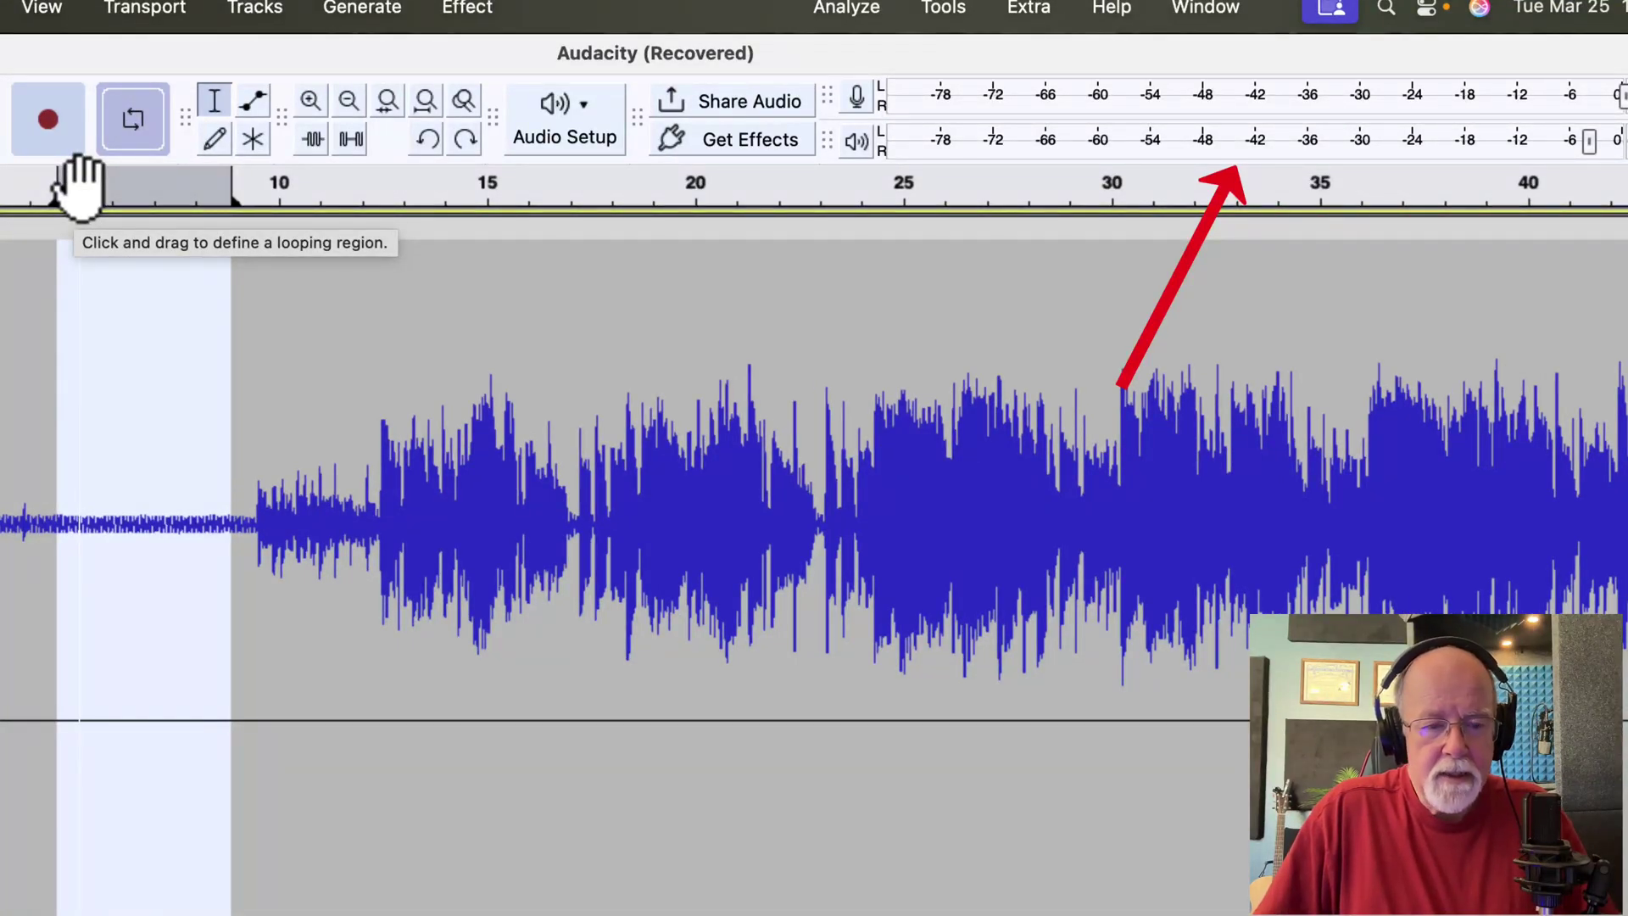
pyautogui.press('space')
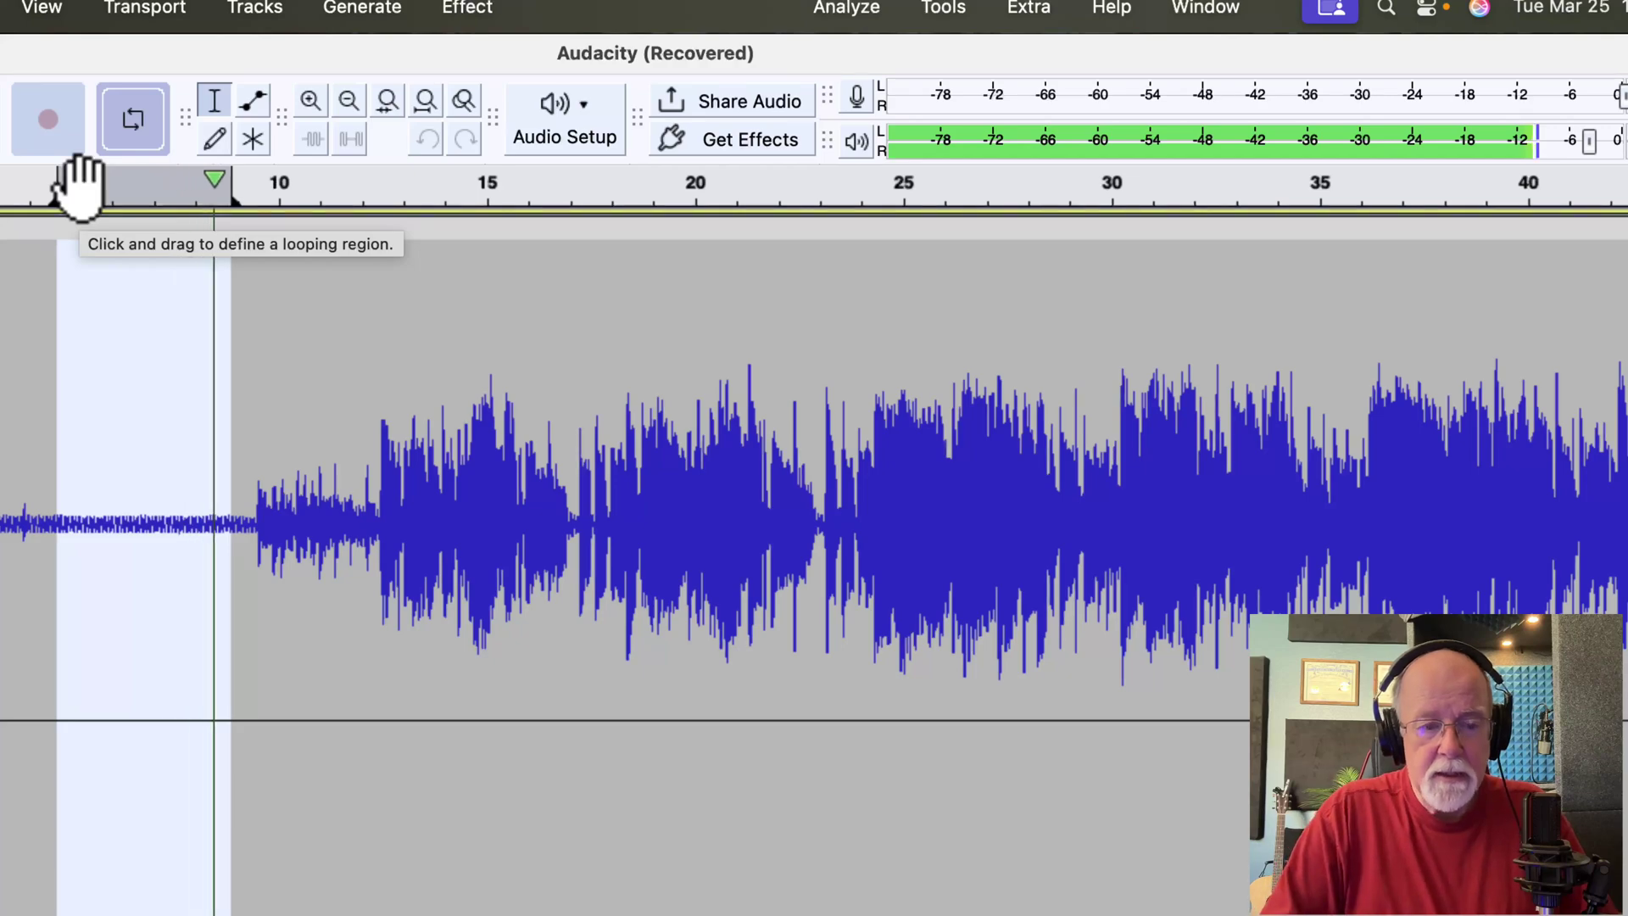
pyautogui.press('space')
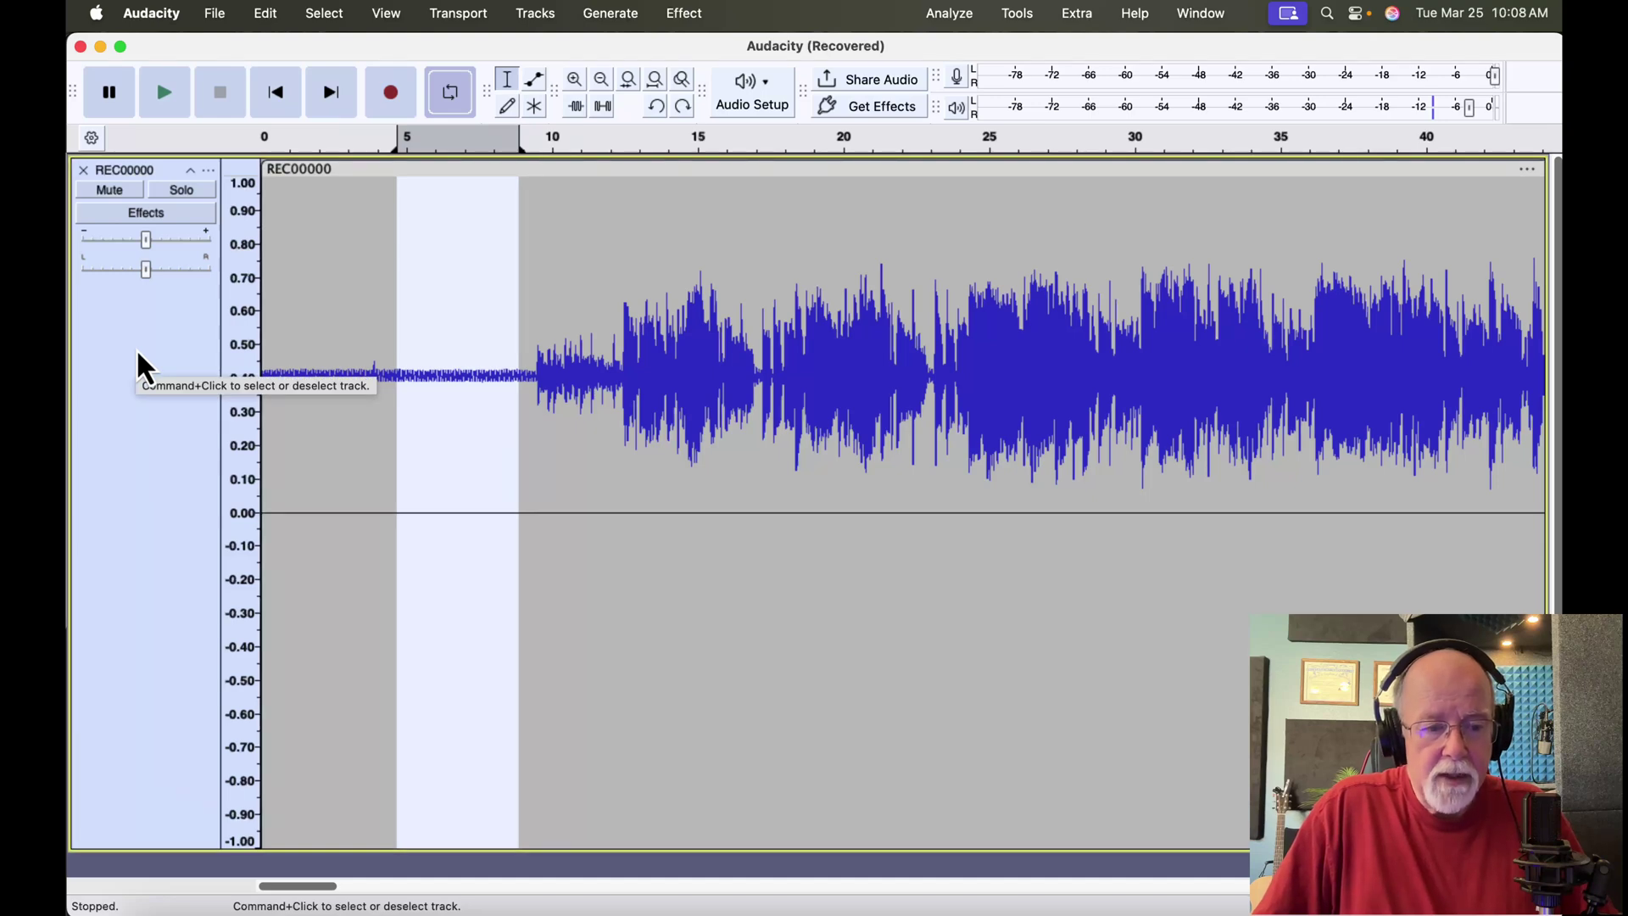
# Duplicate REC00000, mute and collapse the original, and make the working copy taller
pyautogui.click(137, 351)
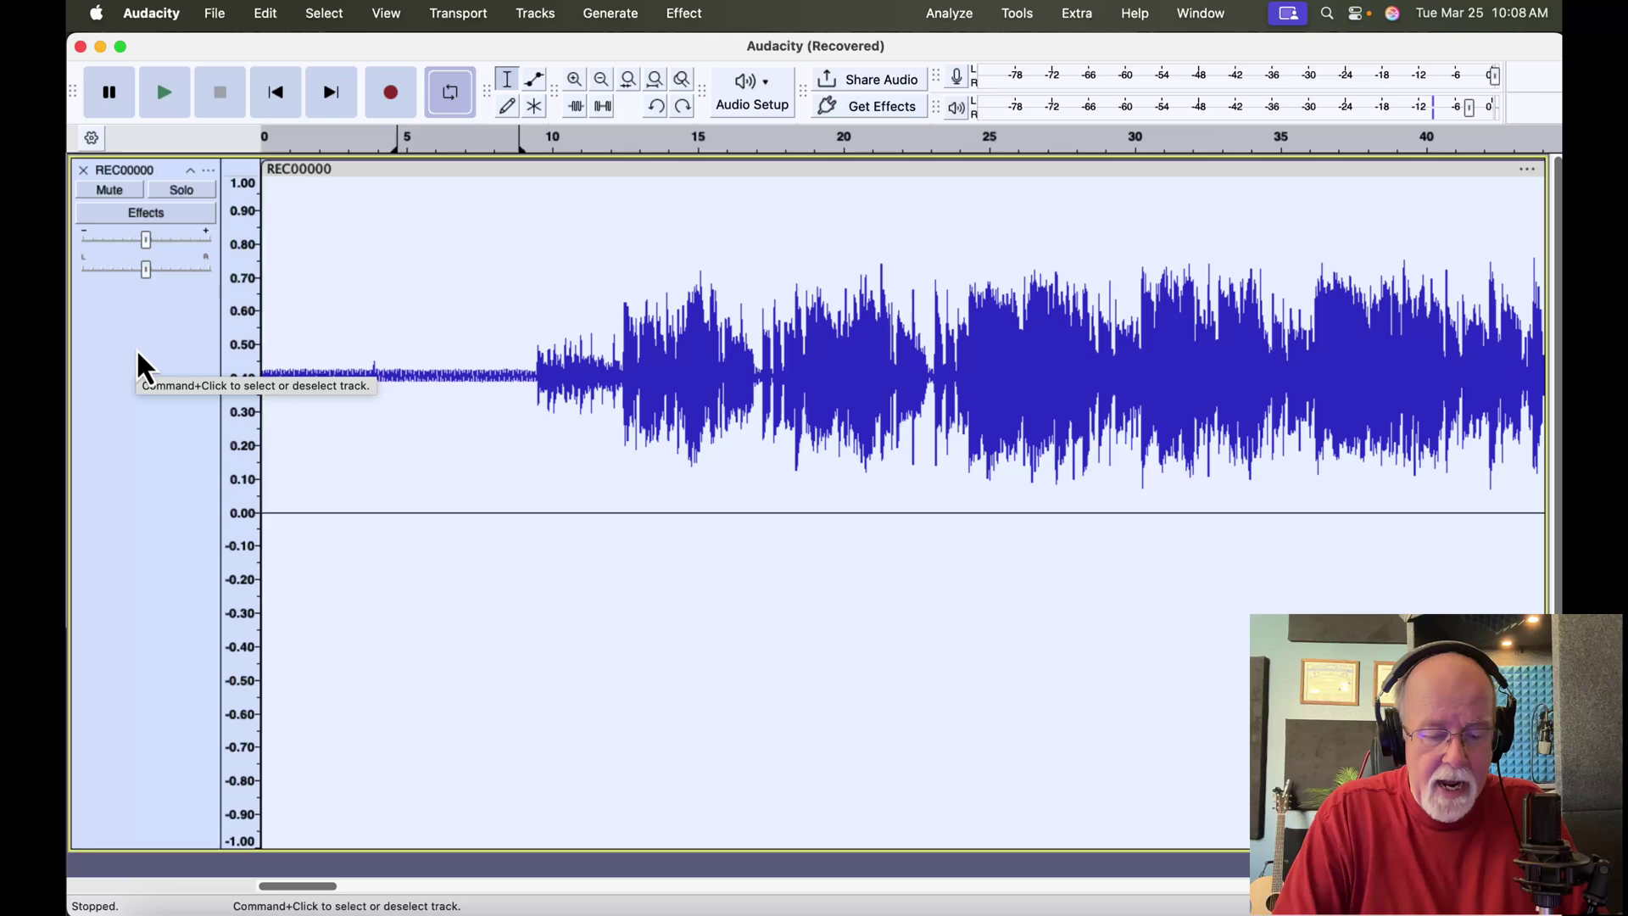
pyautogui.press('super+d')
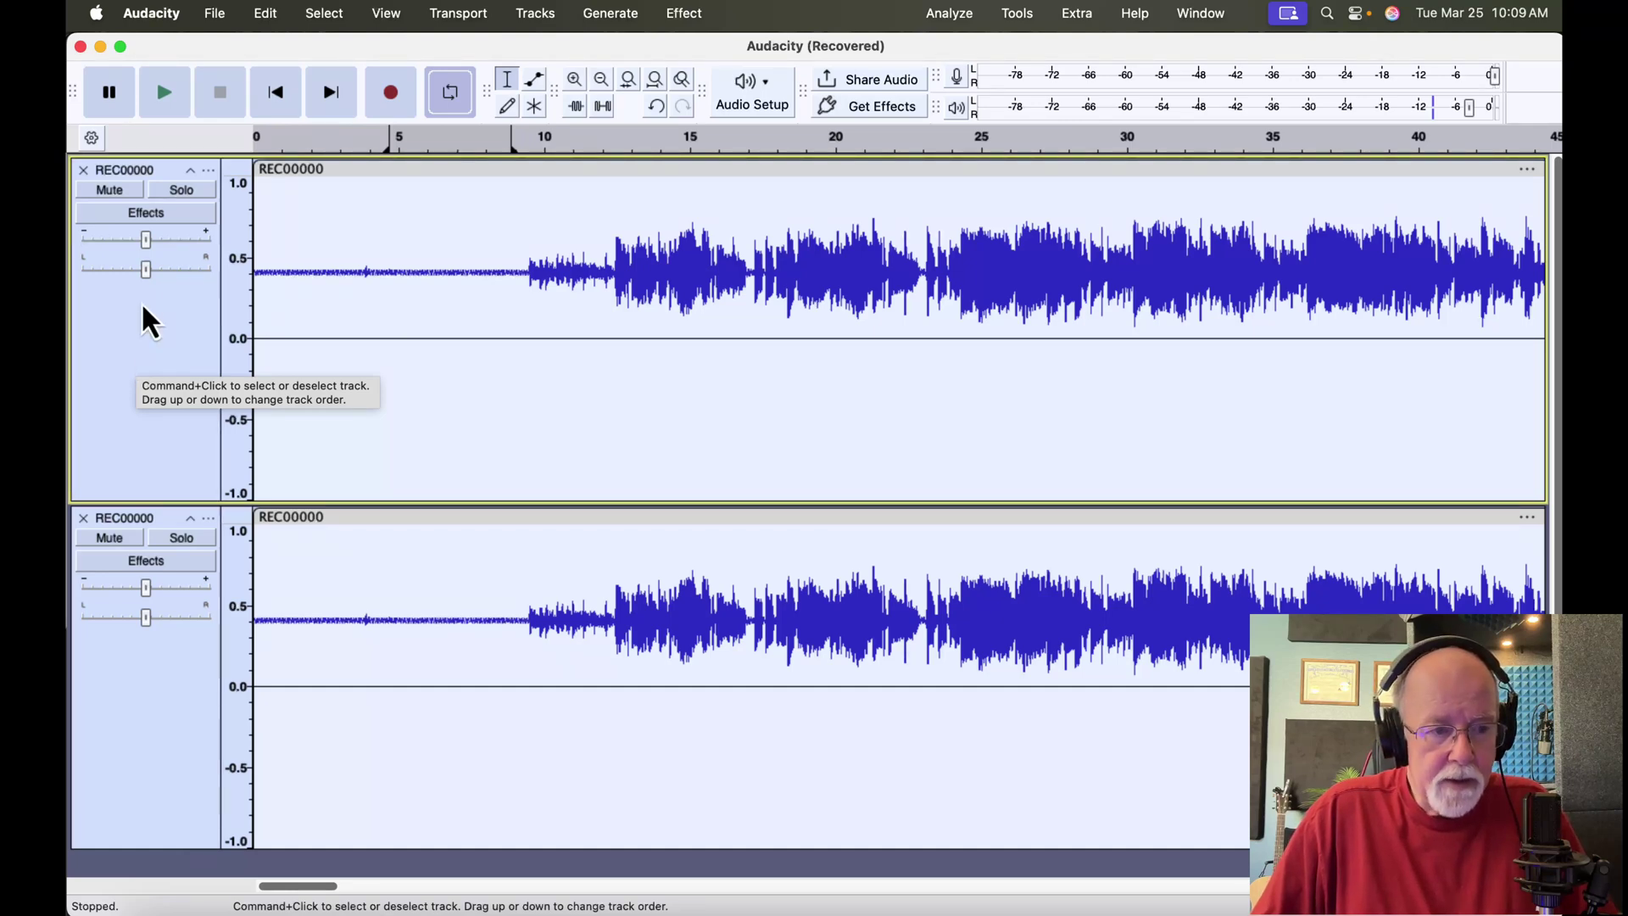
pyautogui.click(132, 194)
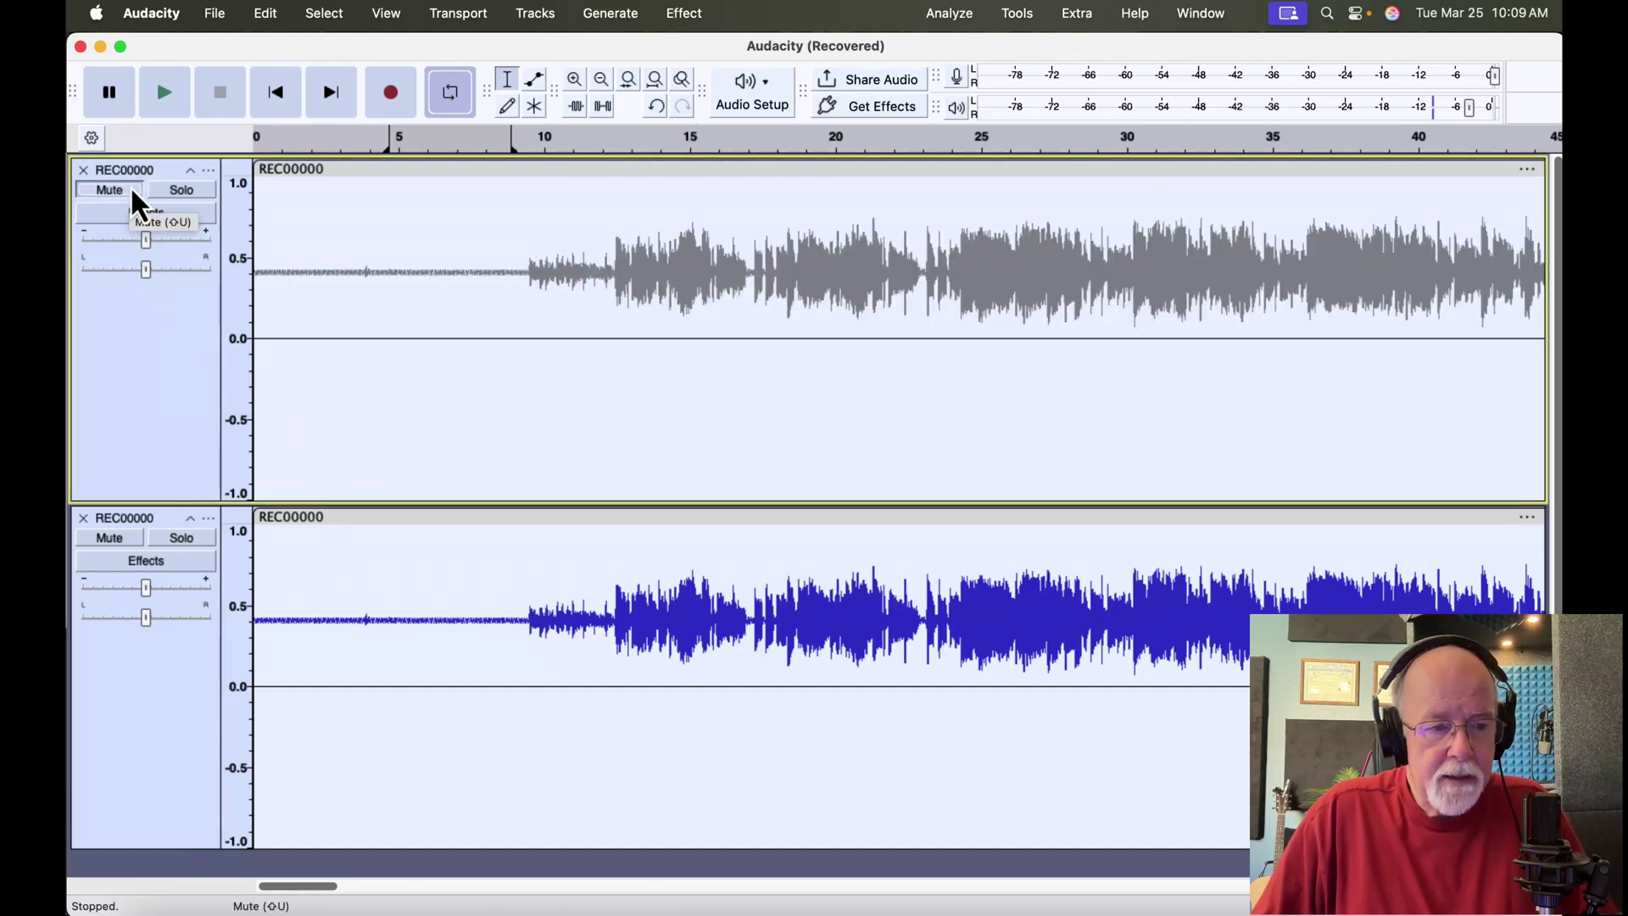
pyautogui.click(190, 171)
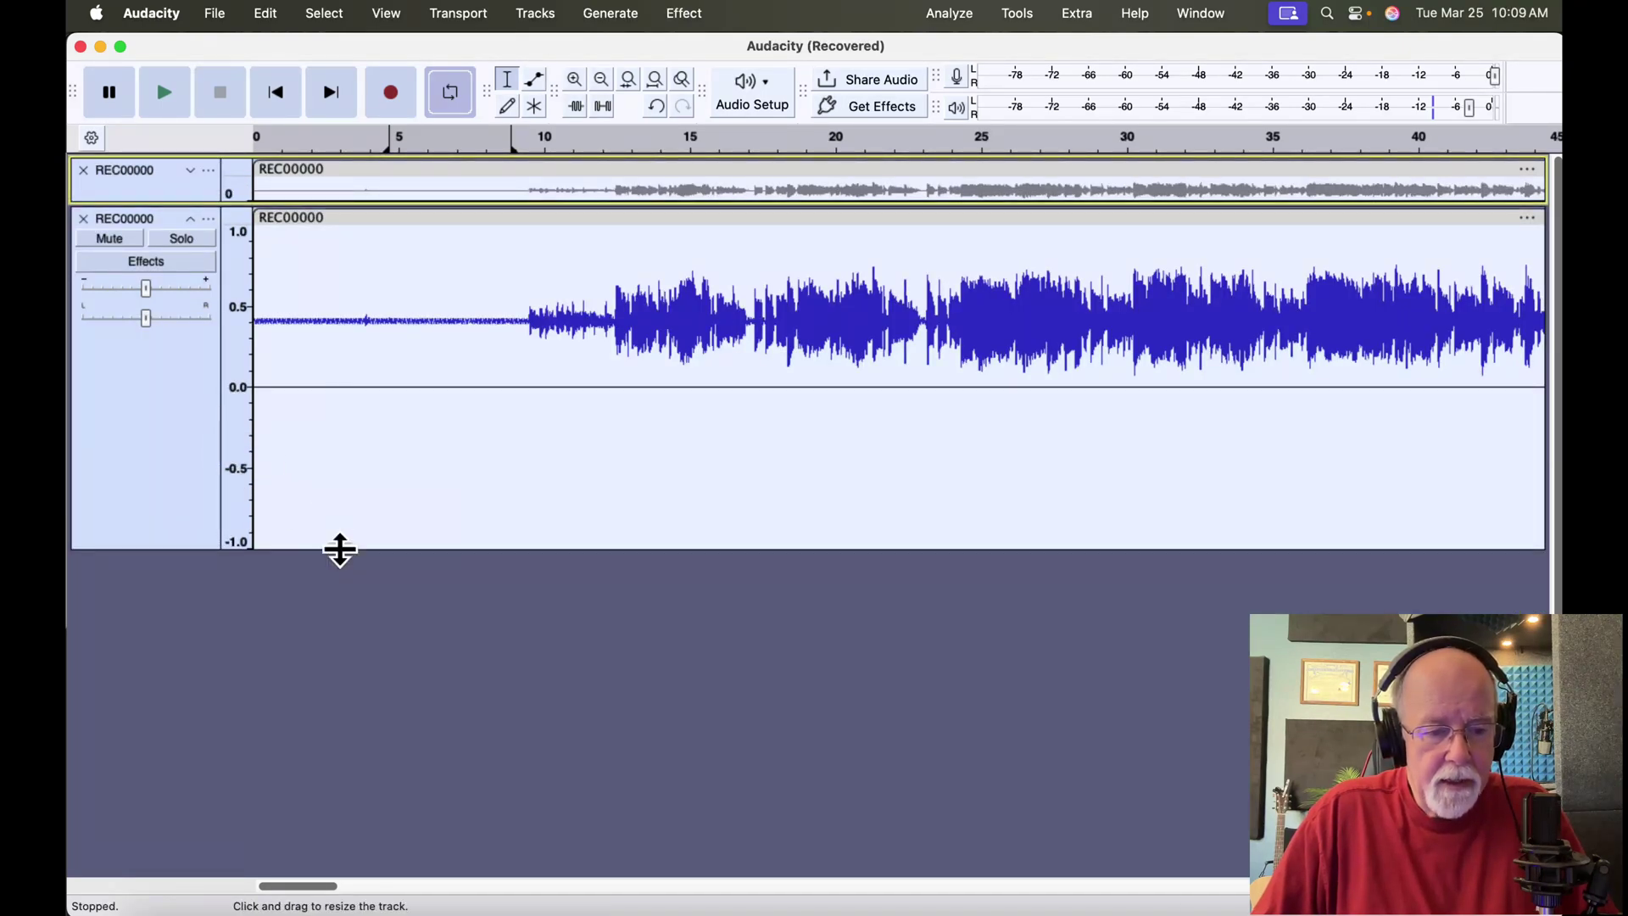
pyautogui.moveTo(341, 555); pyautogui.dragTo(334, 807)
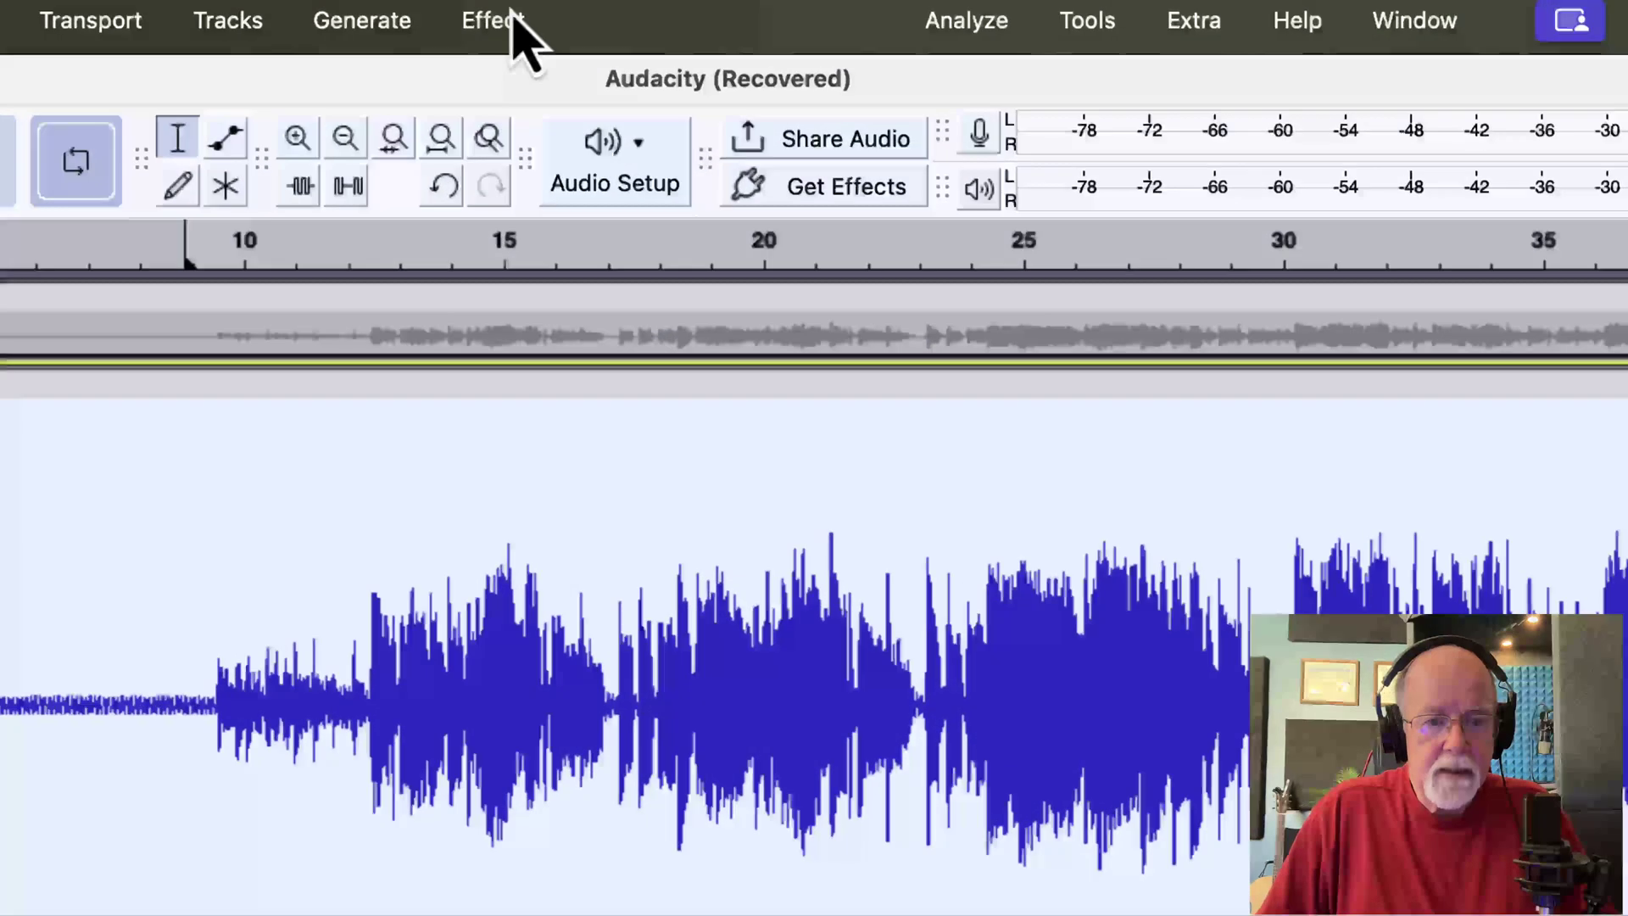
# Choose Effect > EQ and Filters > High-Pass Filter for the working track
pyautogui.click(509, 19)
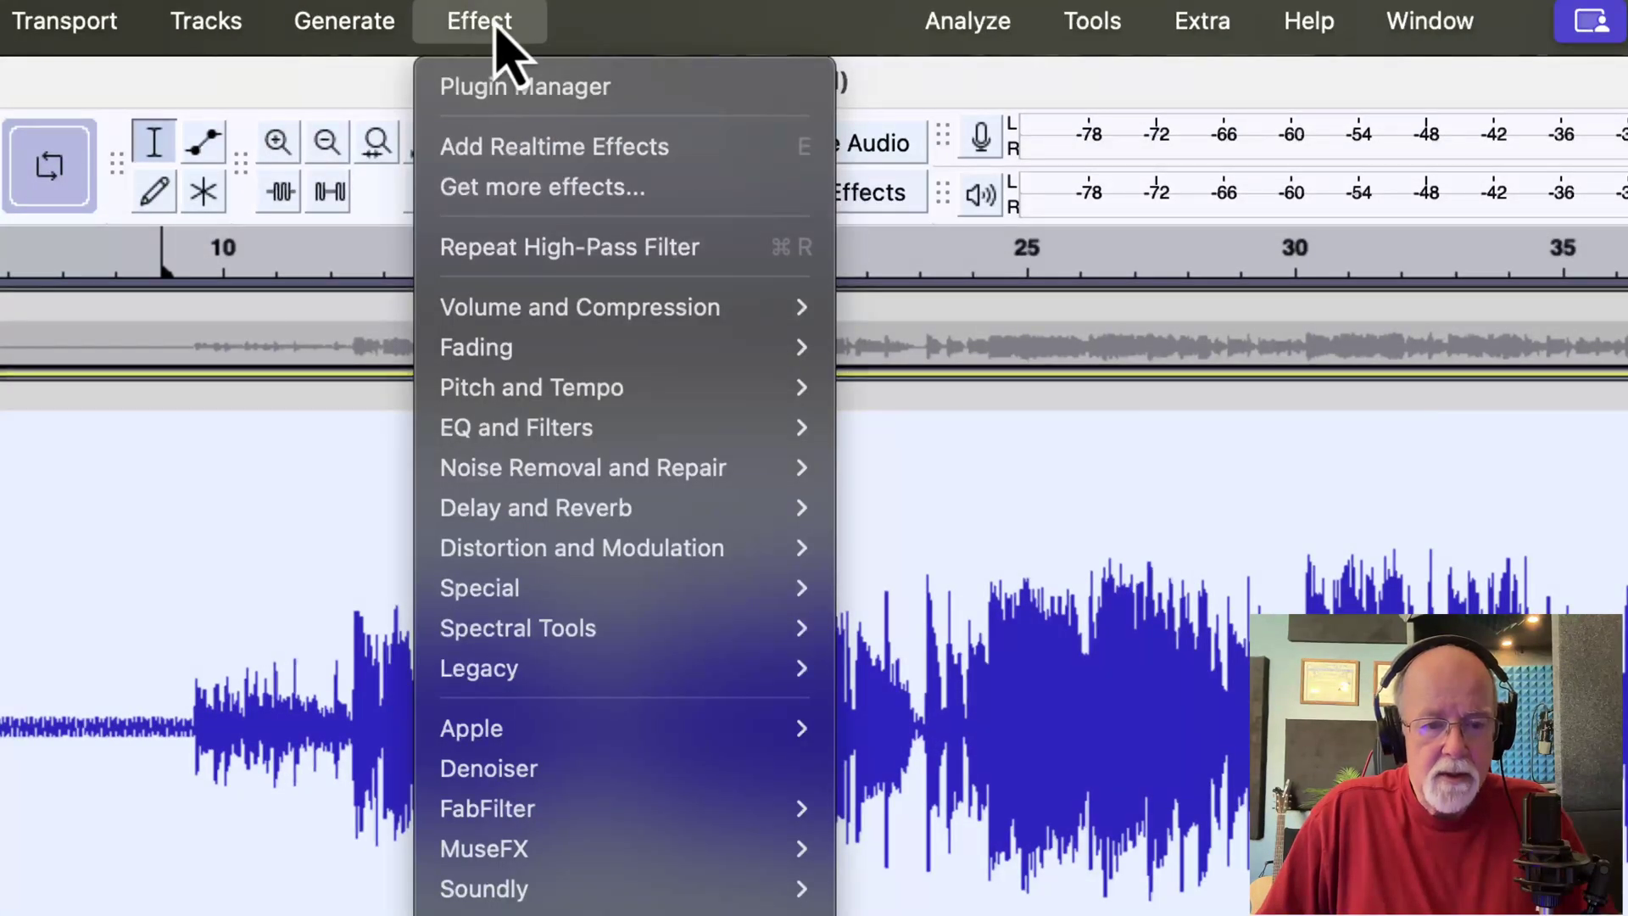
pyautogui.moveTo(519, 431)
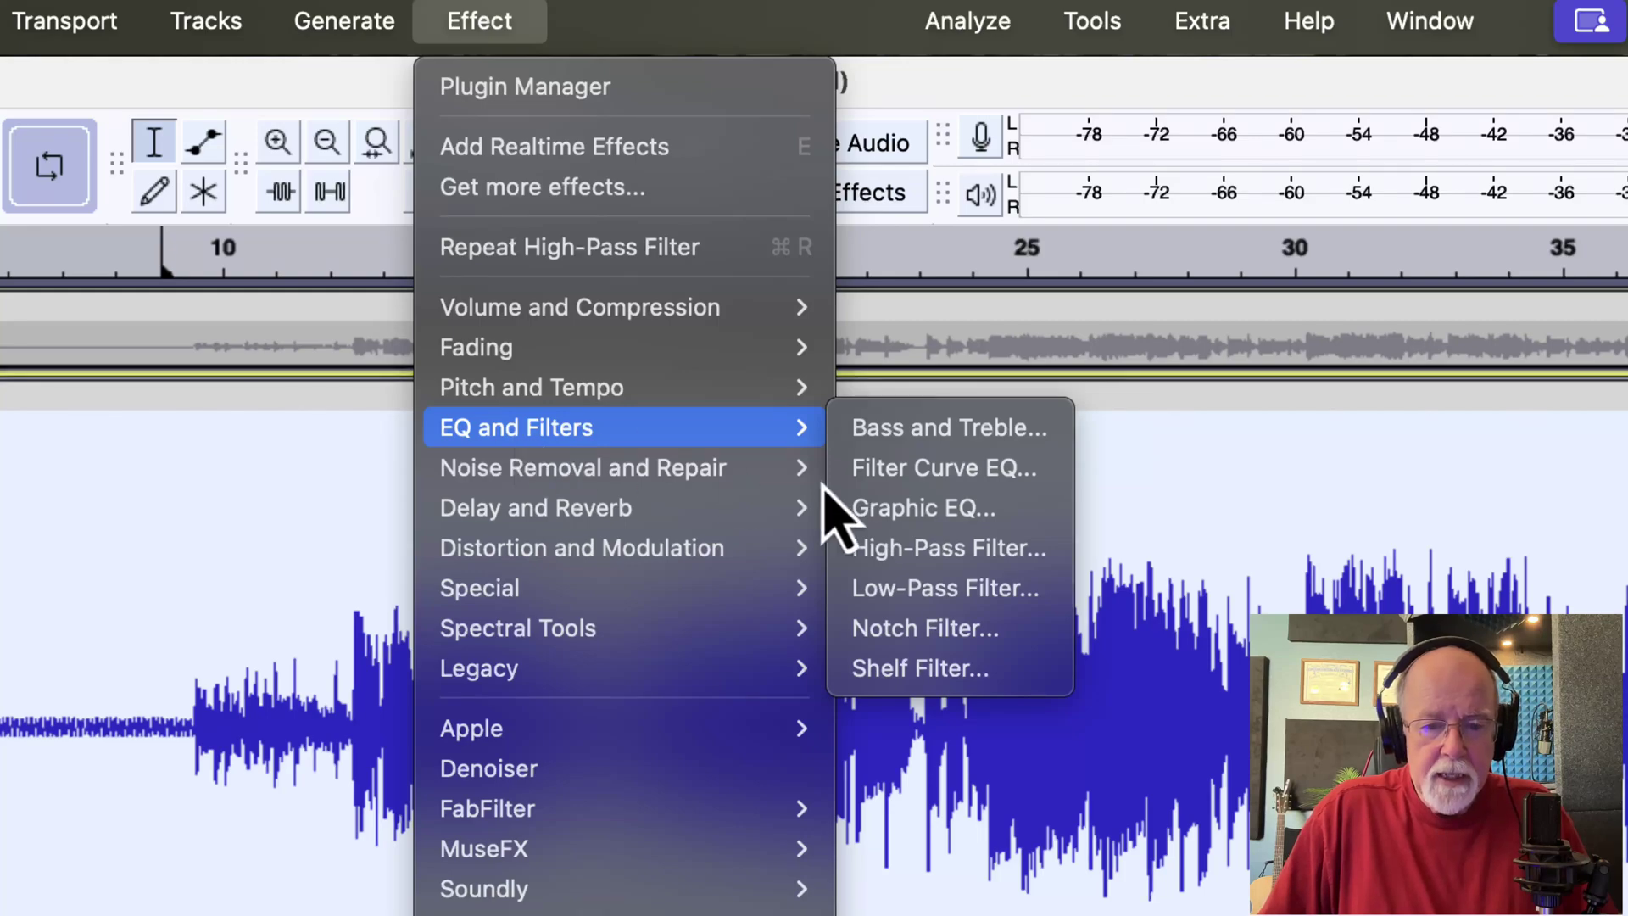
pyautogui.click(895, 547)
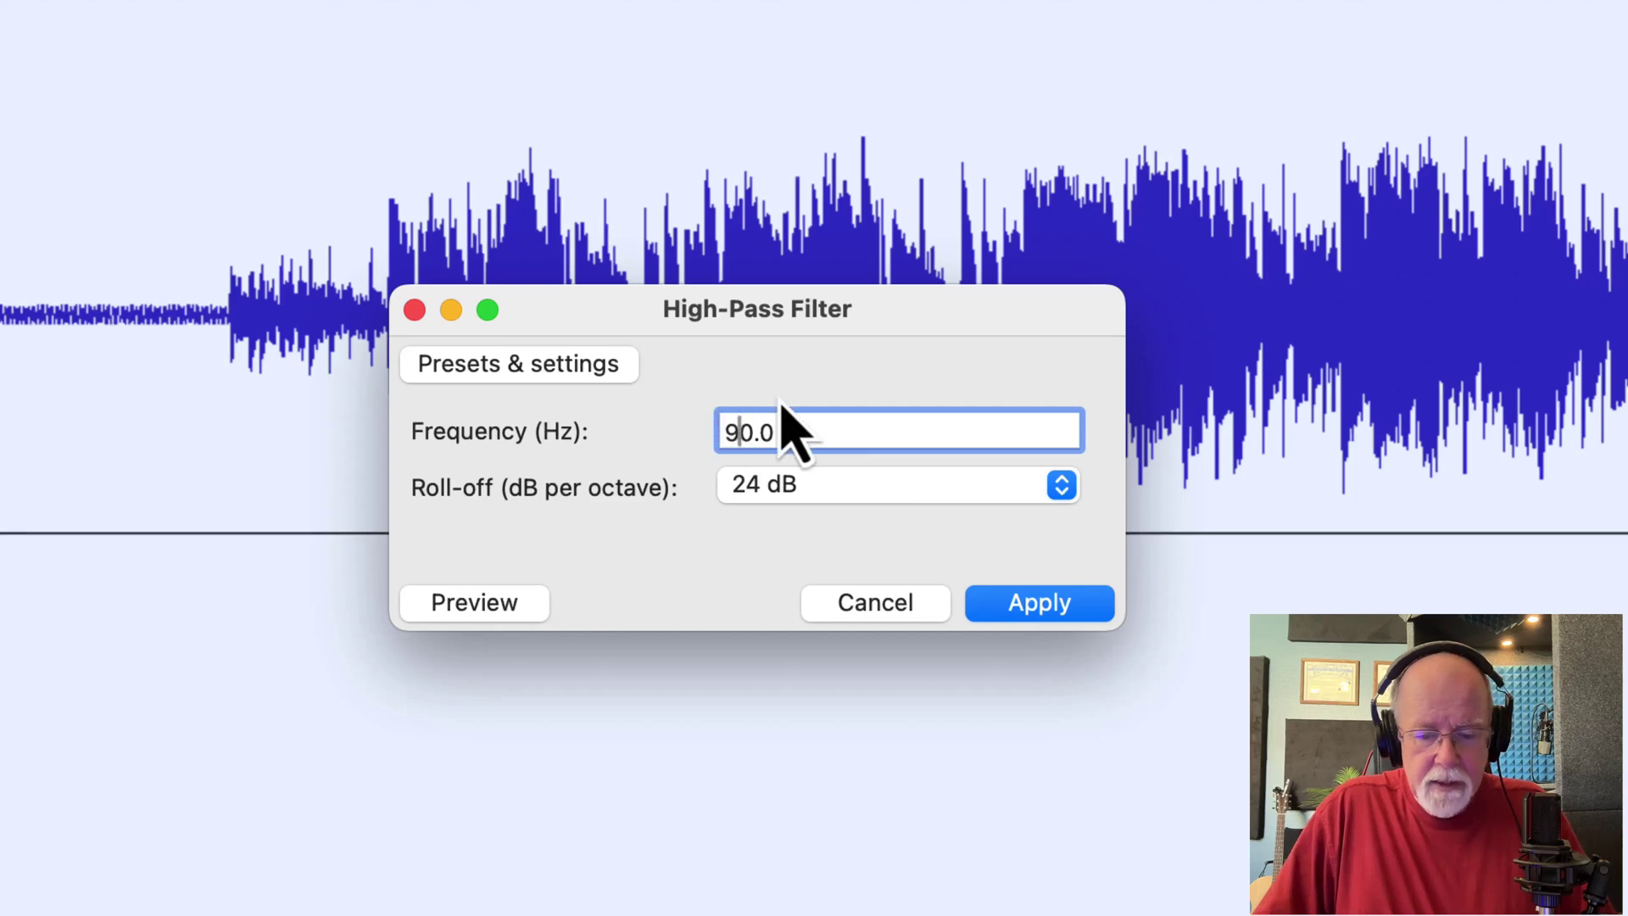
# Set the High-Pass Filter to 20 Hz with a 48 dB per octave roll-off
pyautogui.press('Delete')
pyautogui.write('2')
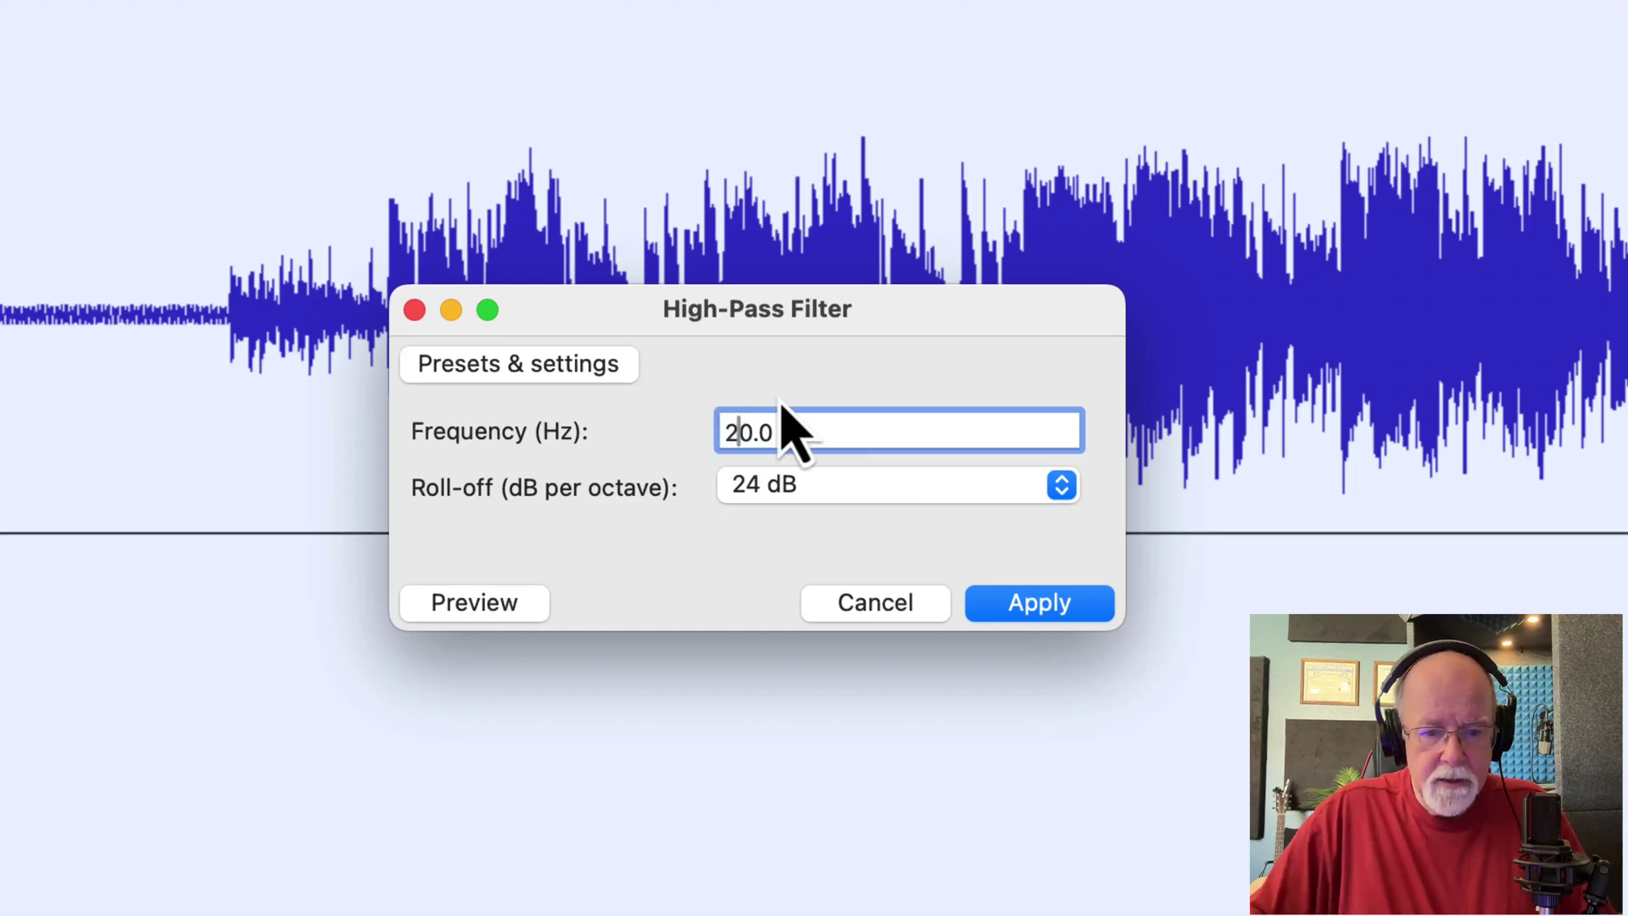
pyautogui.click(1067, 489)
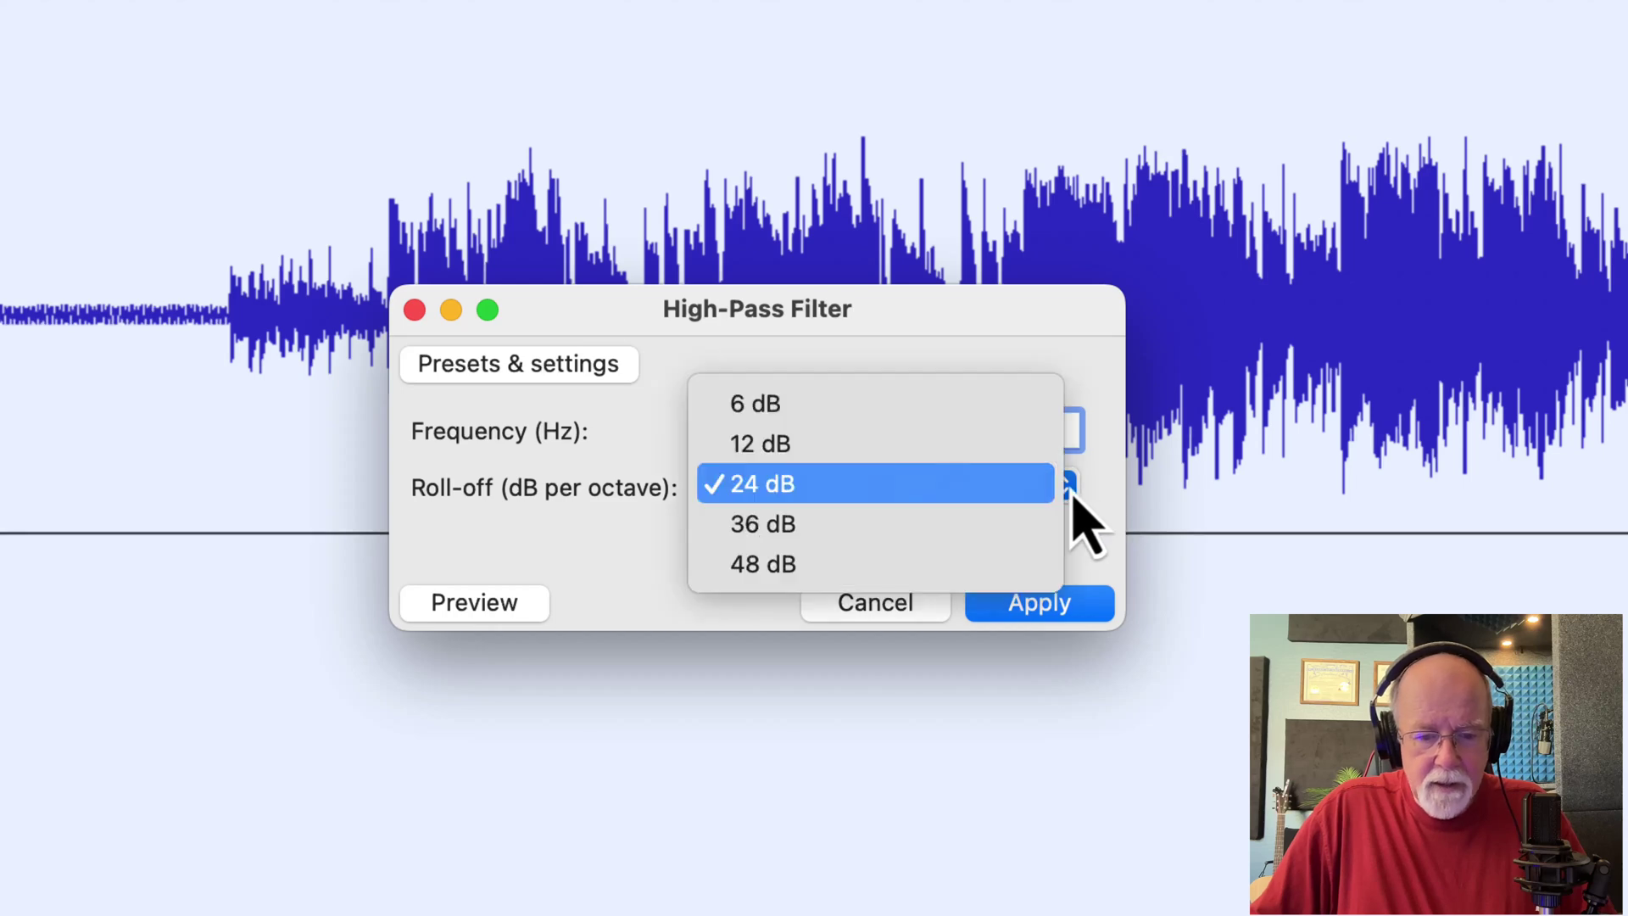
pyautogui.click(820, 568)
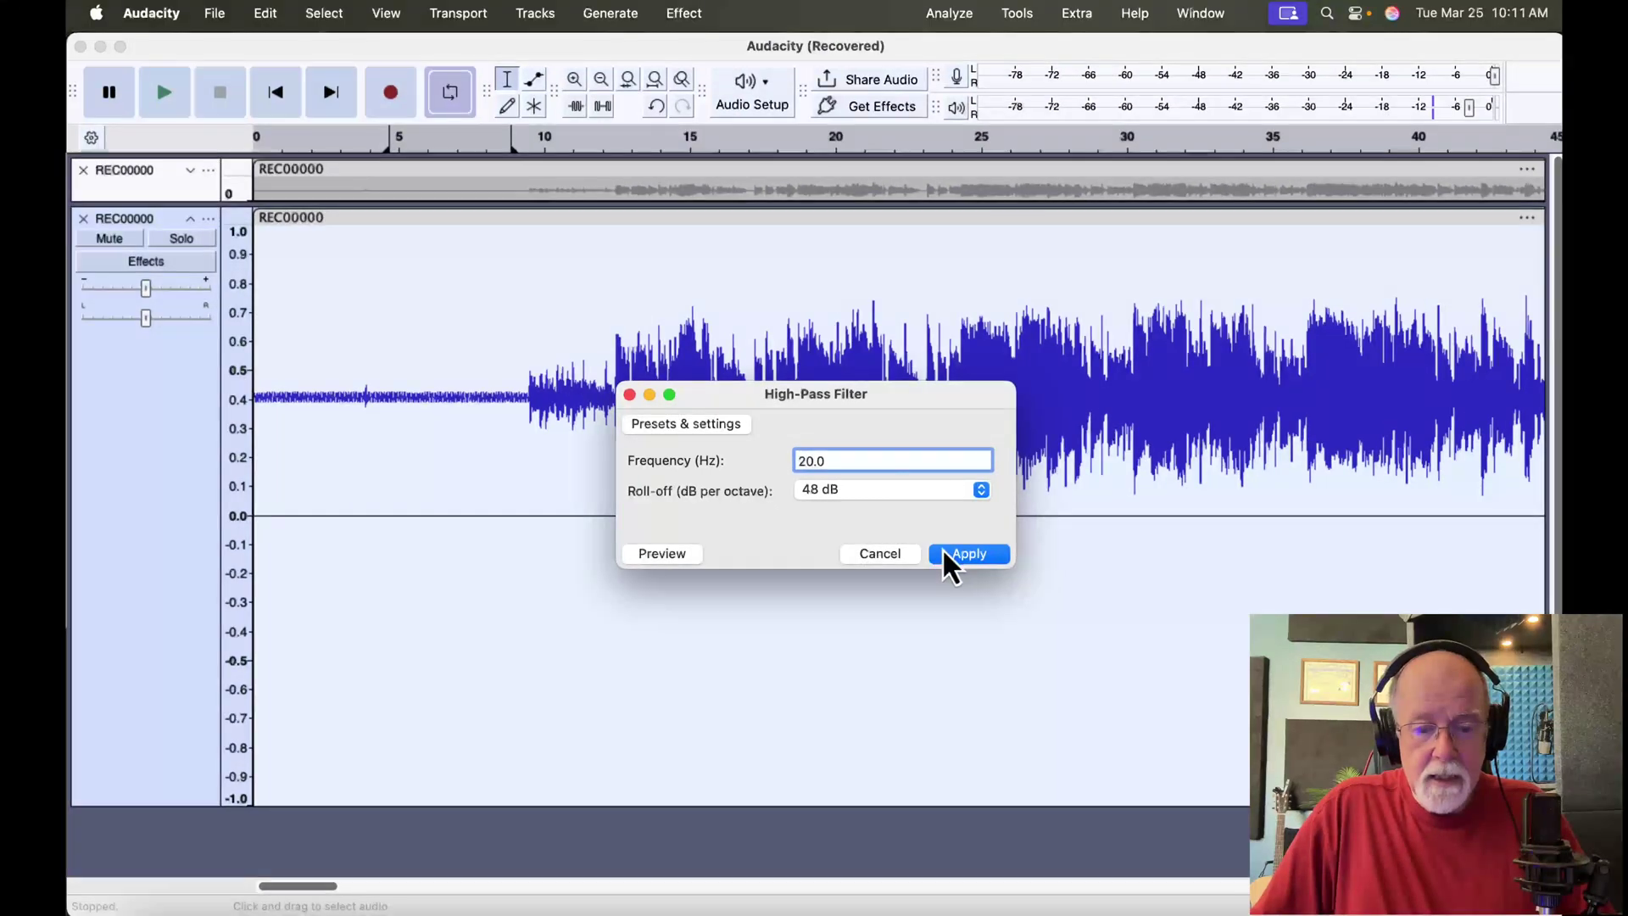
pyautogui.click(968, 552)
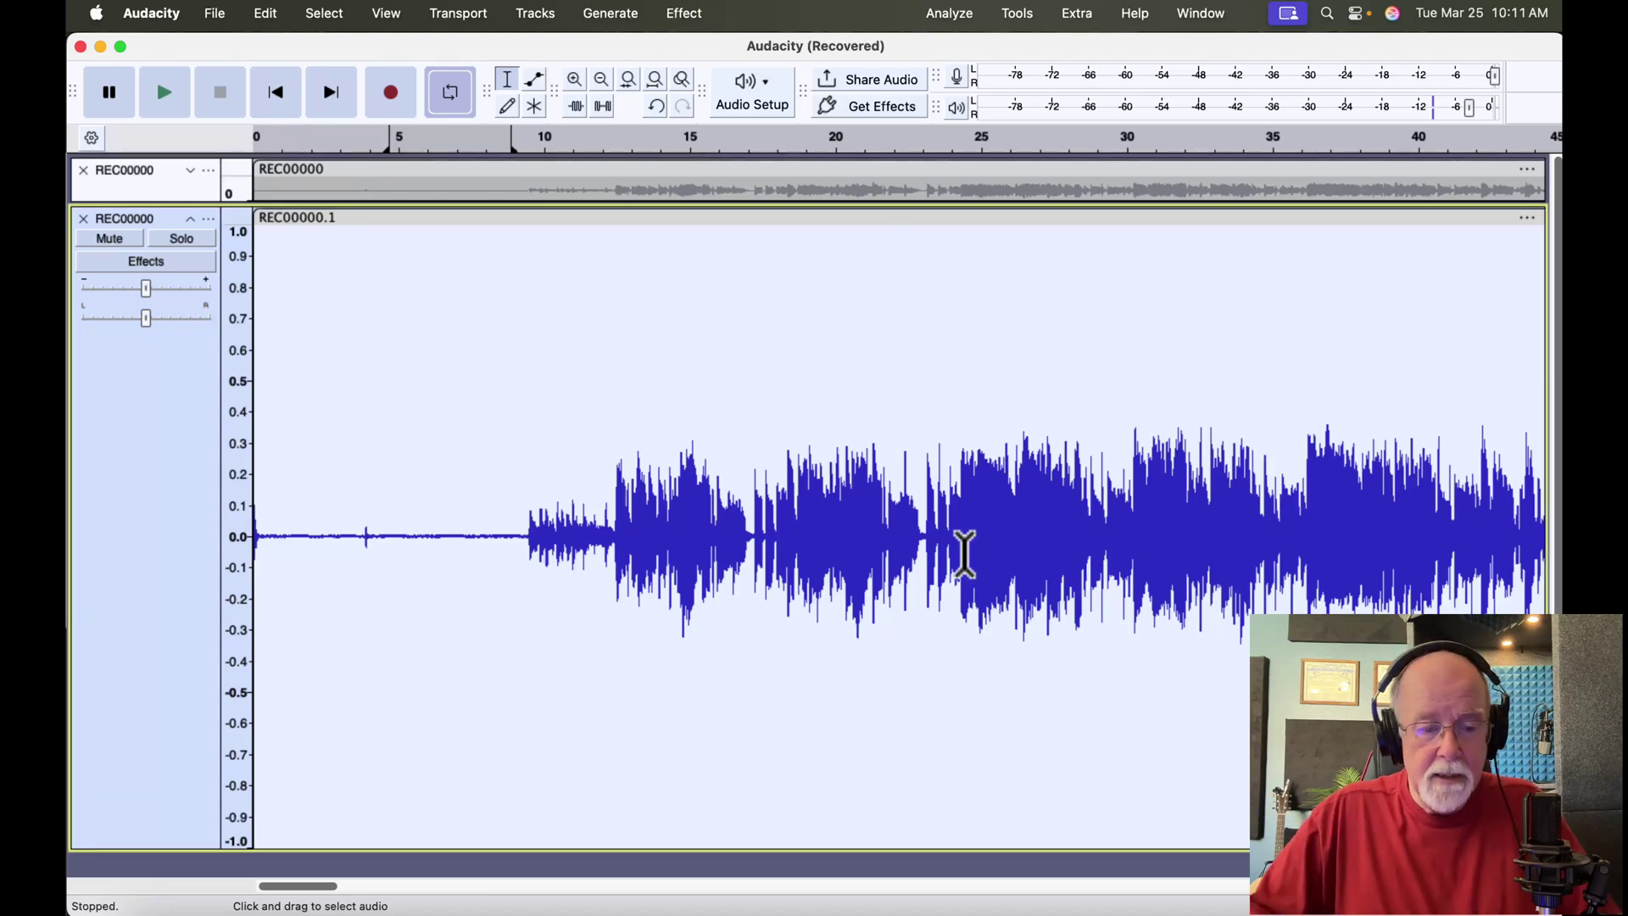
pyautogui.click(440, 287)
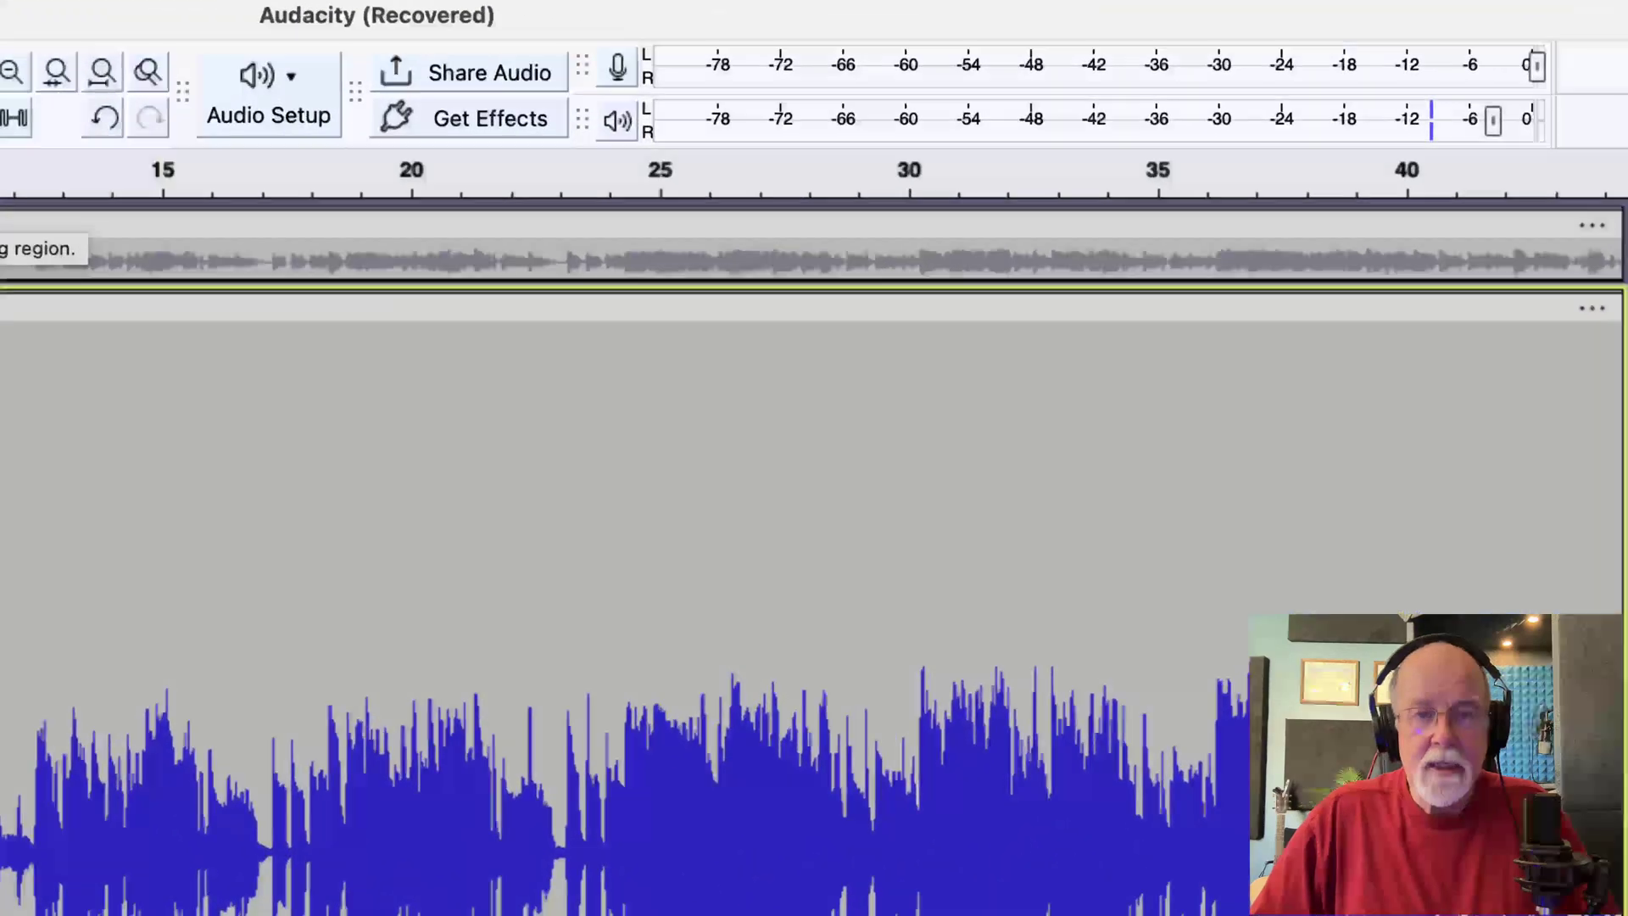
pyautogui.press('space')
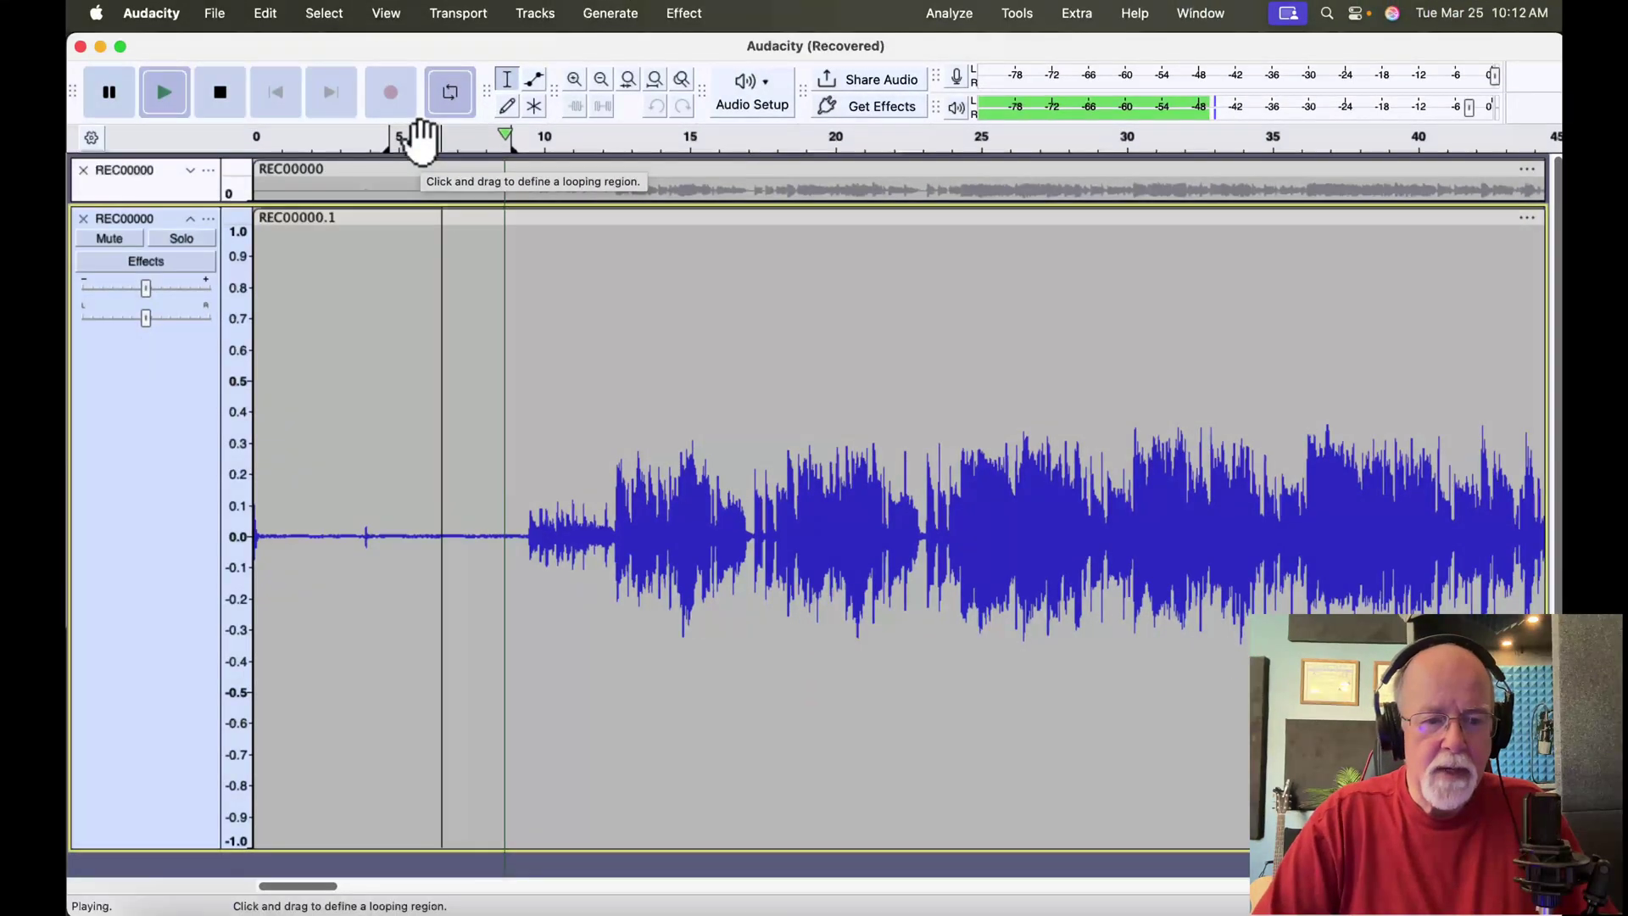
pyautogui.press('space')
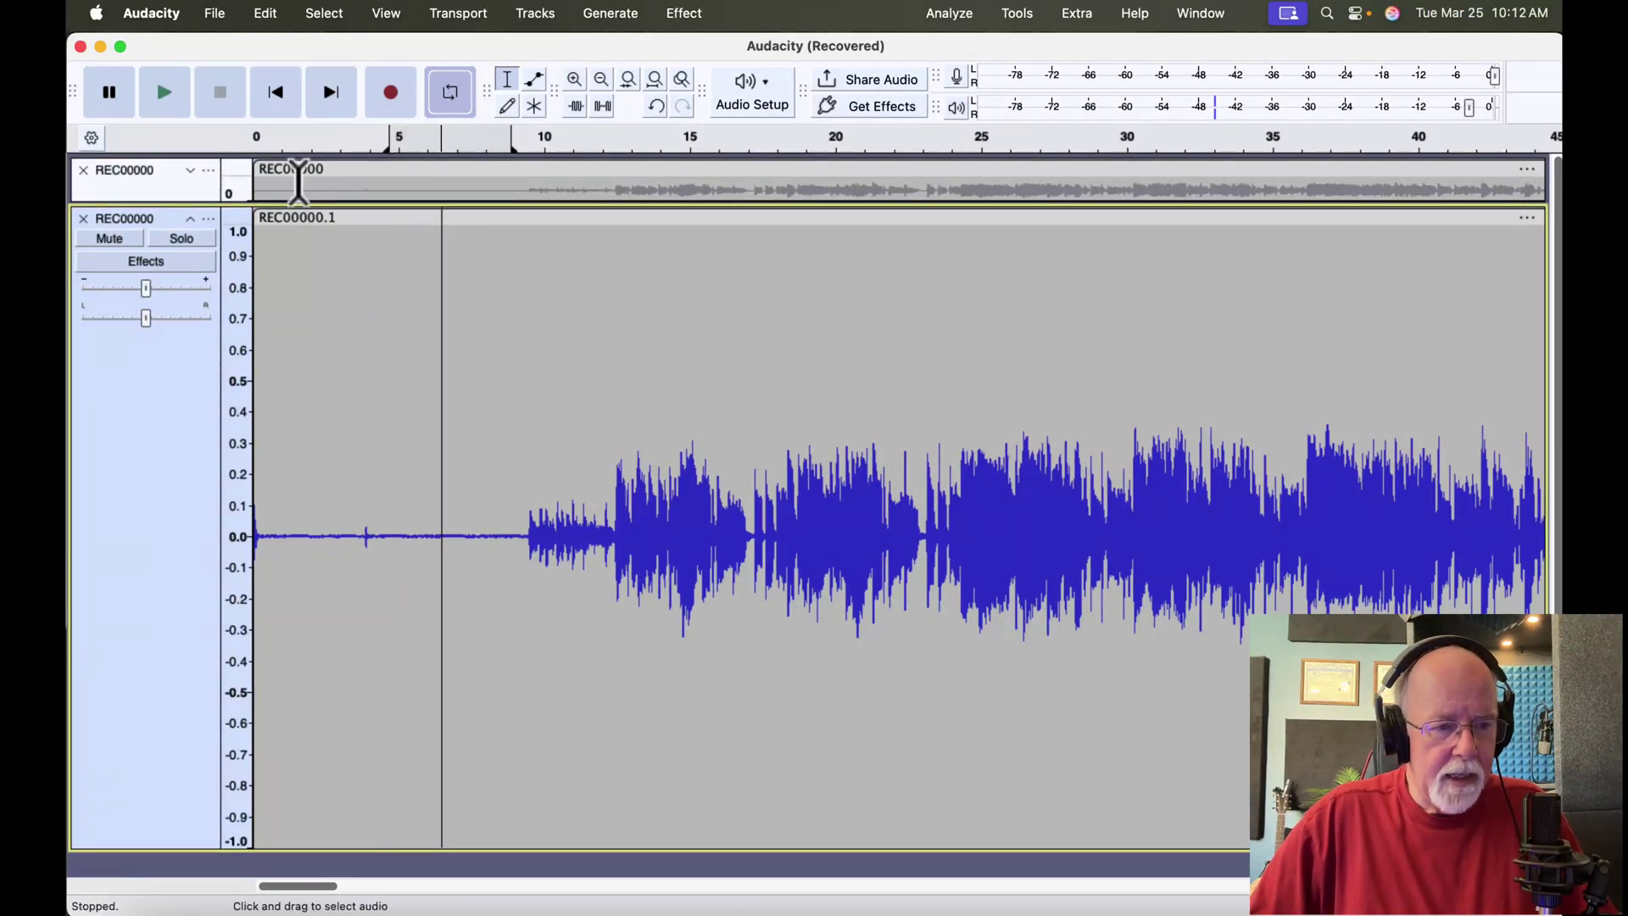
# Expand the original REC00000 track and fit both tracks to the window height
pyautogui.click(188, 171)
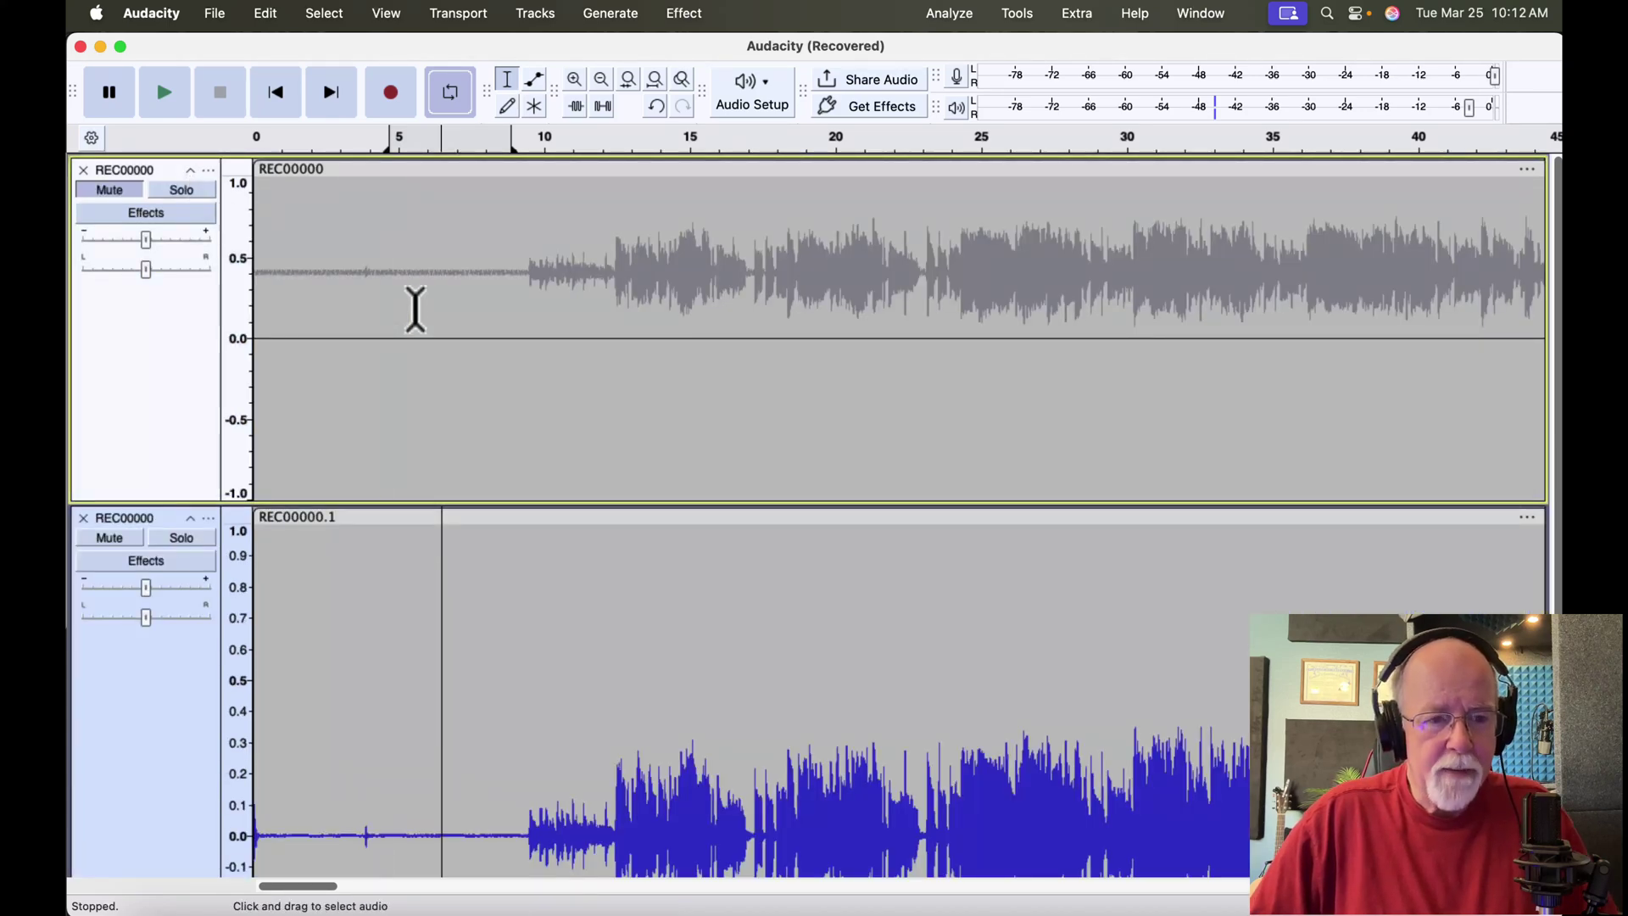
pyautogui.click(385, 14)
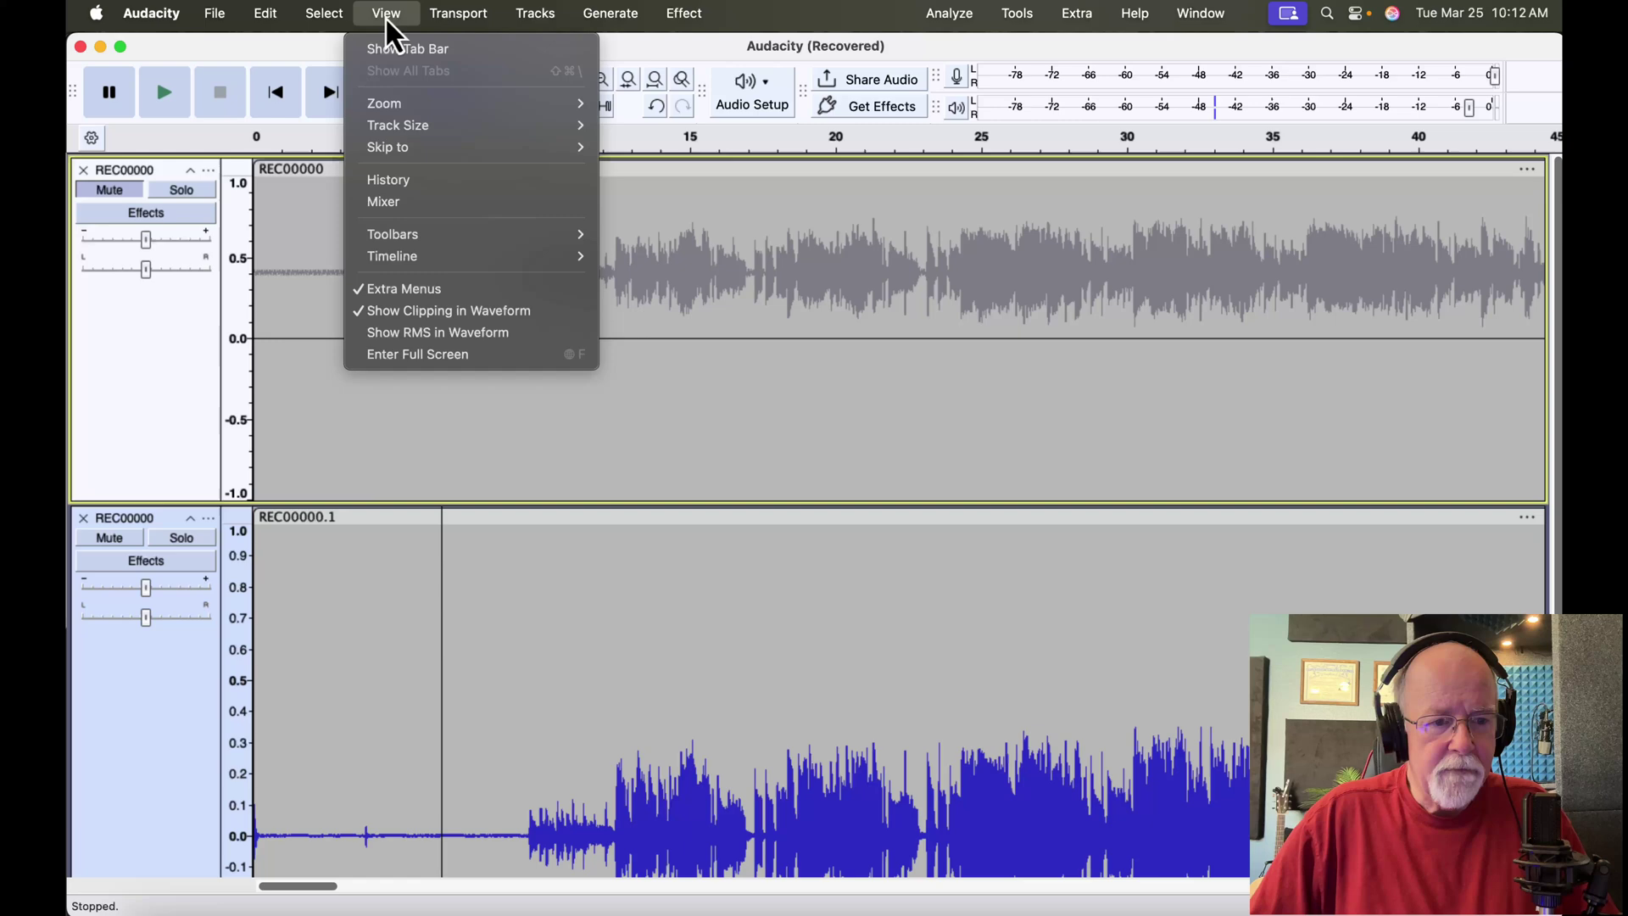
pyautogui.moveTo(422, 124)
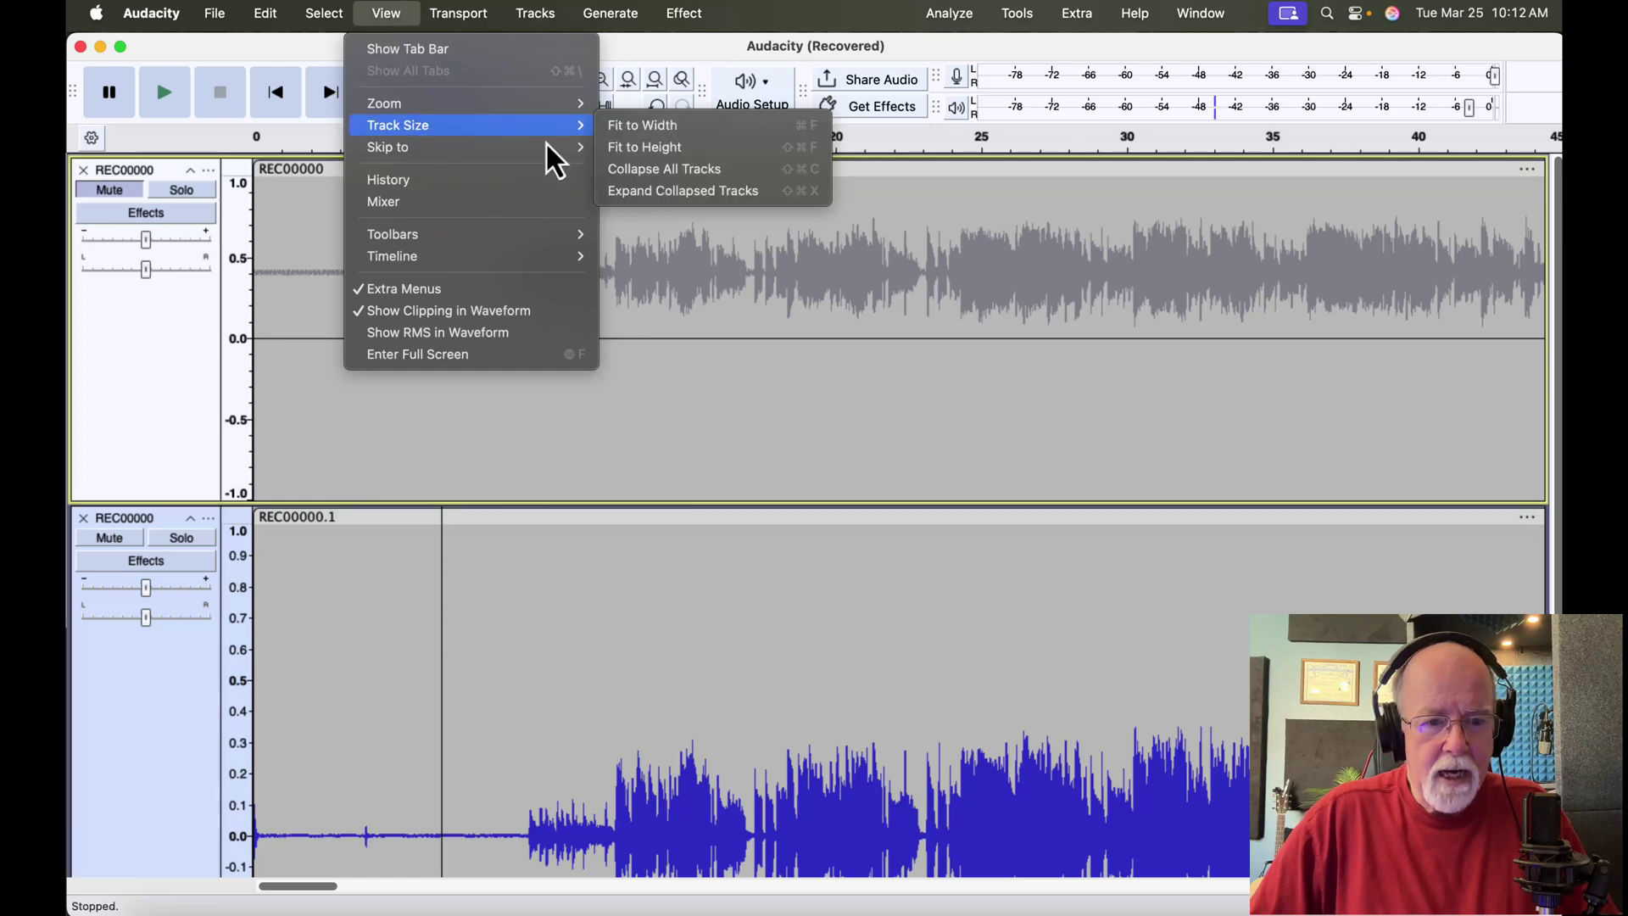
pyautogui.click(703, 150)
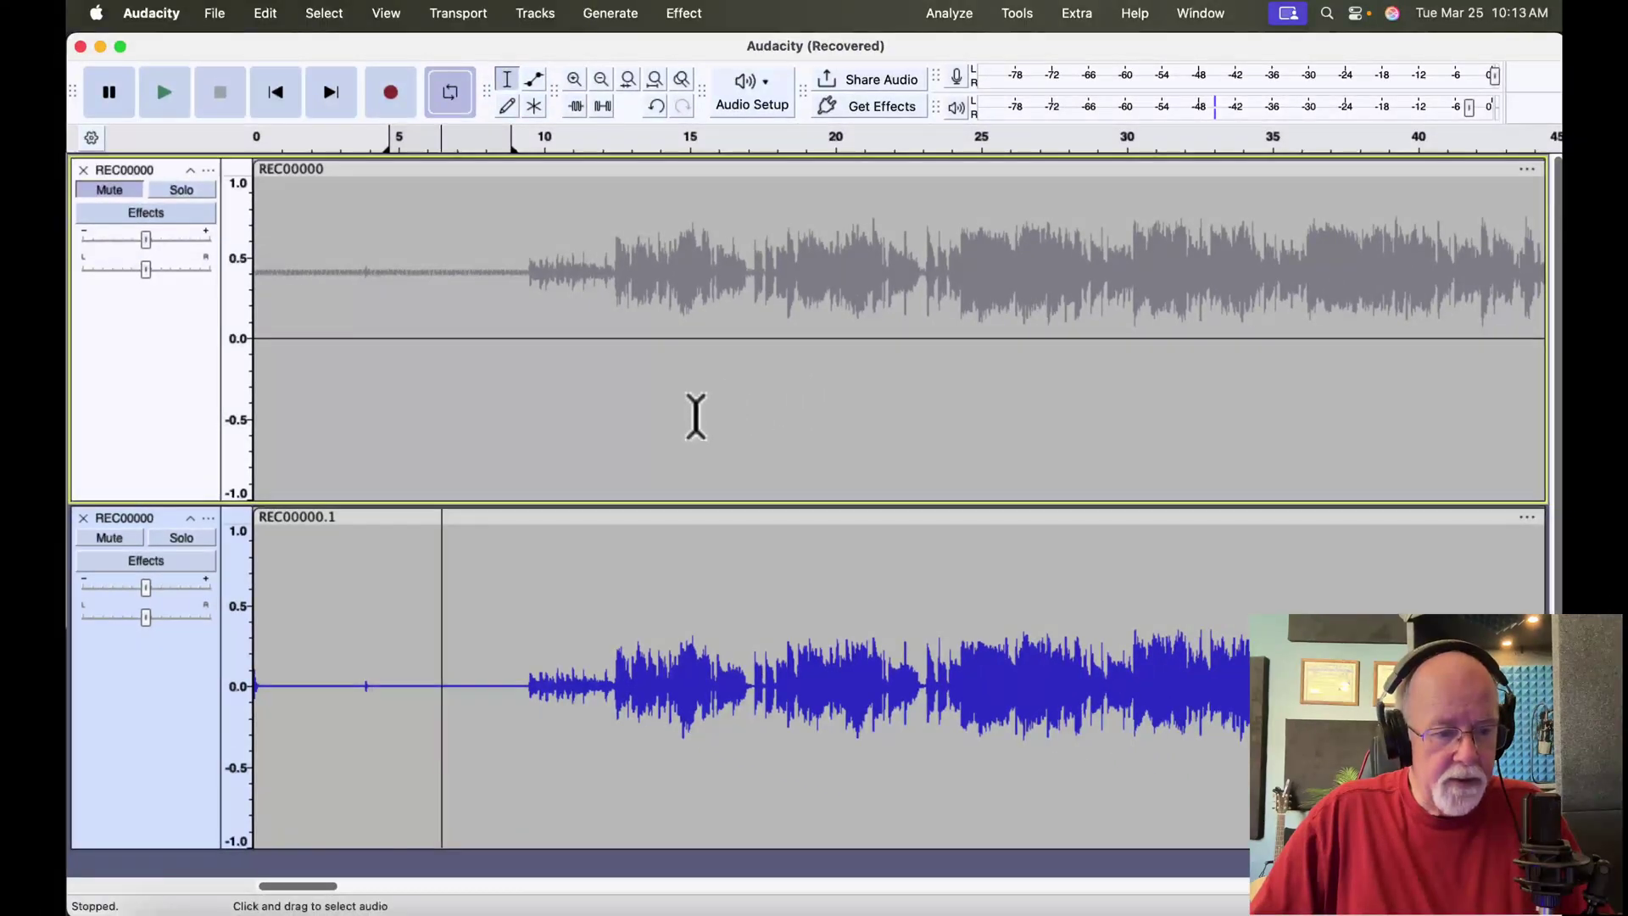
# Unmute and solo the original REC00000 track, then stop its playback
pyautogui.click(109, 189)
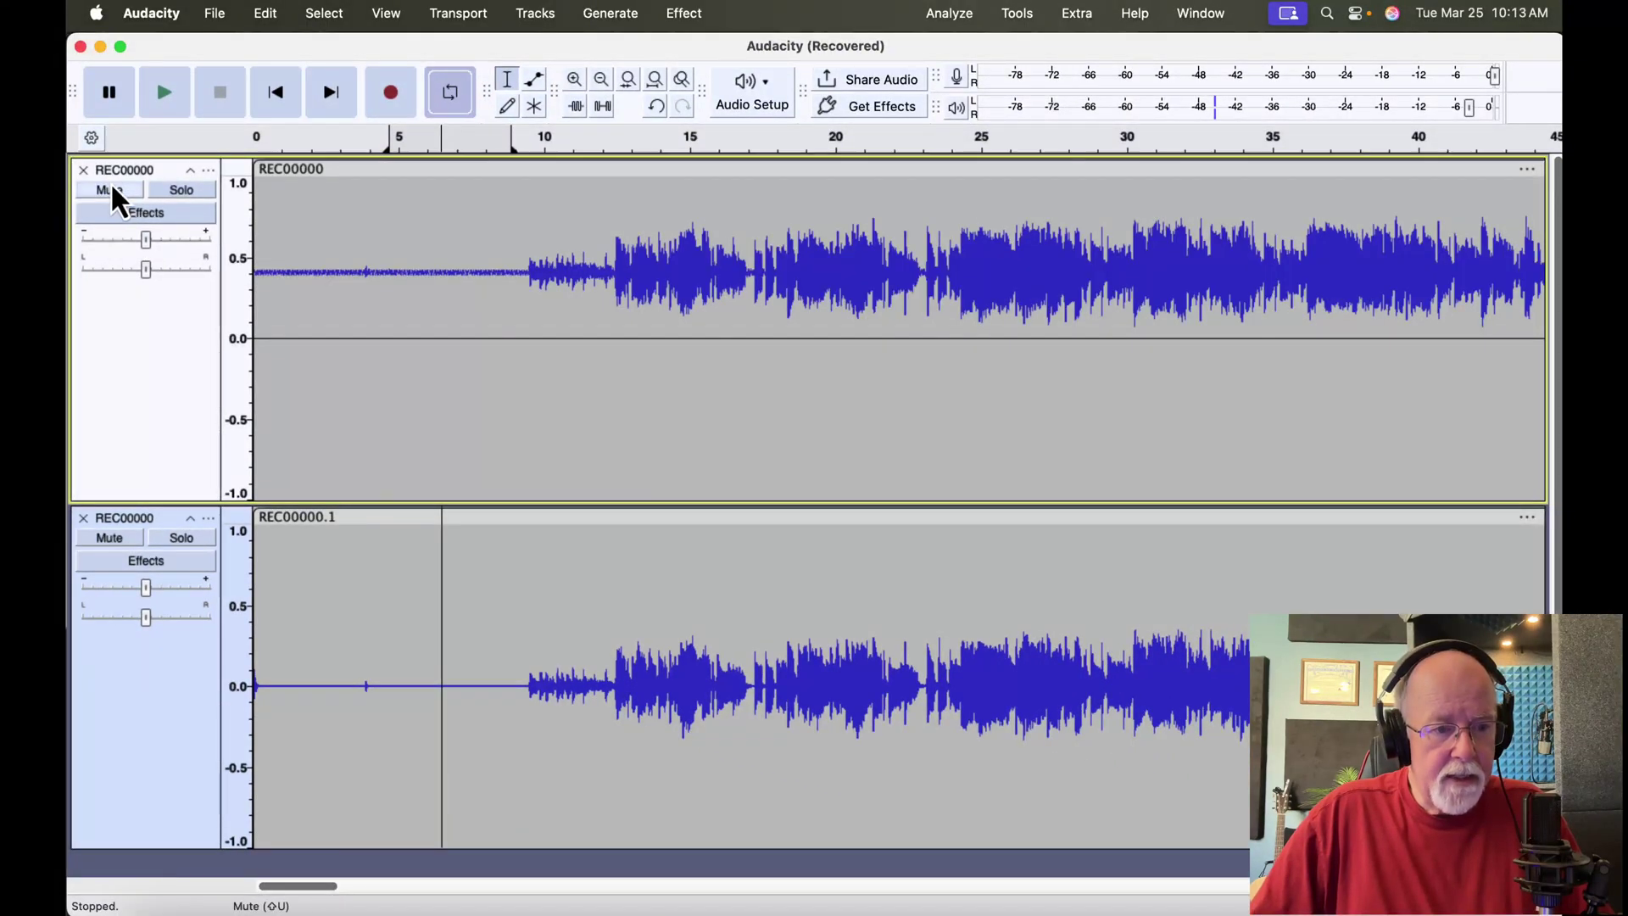
pyautogui.click(187, 190)
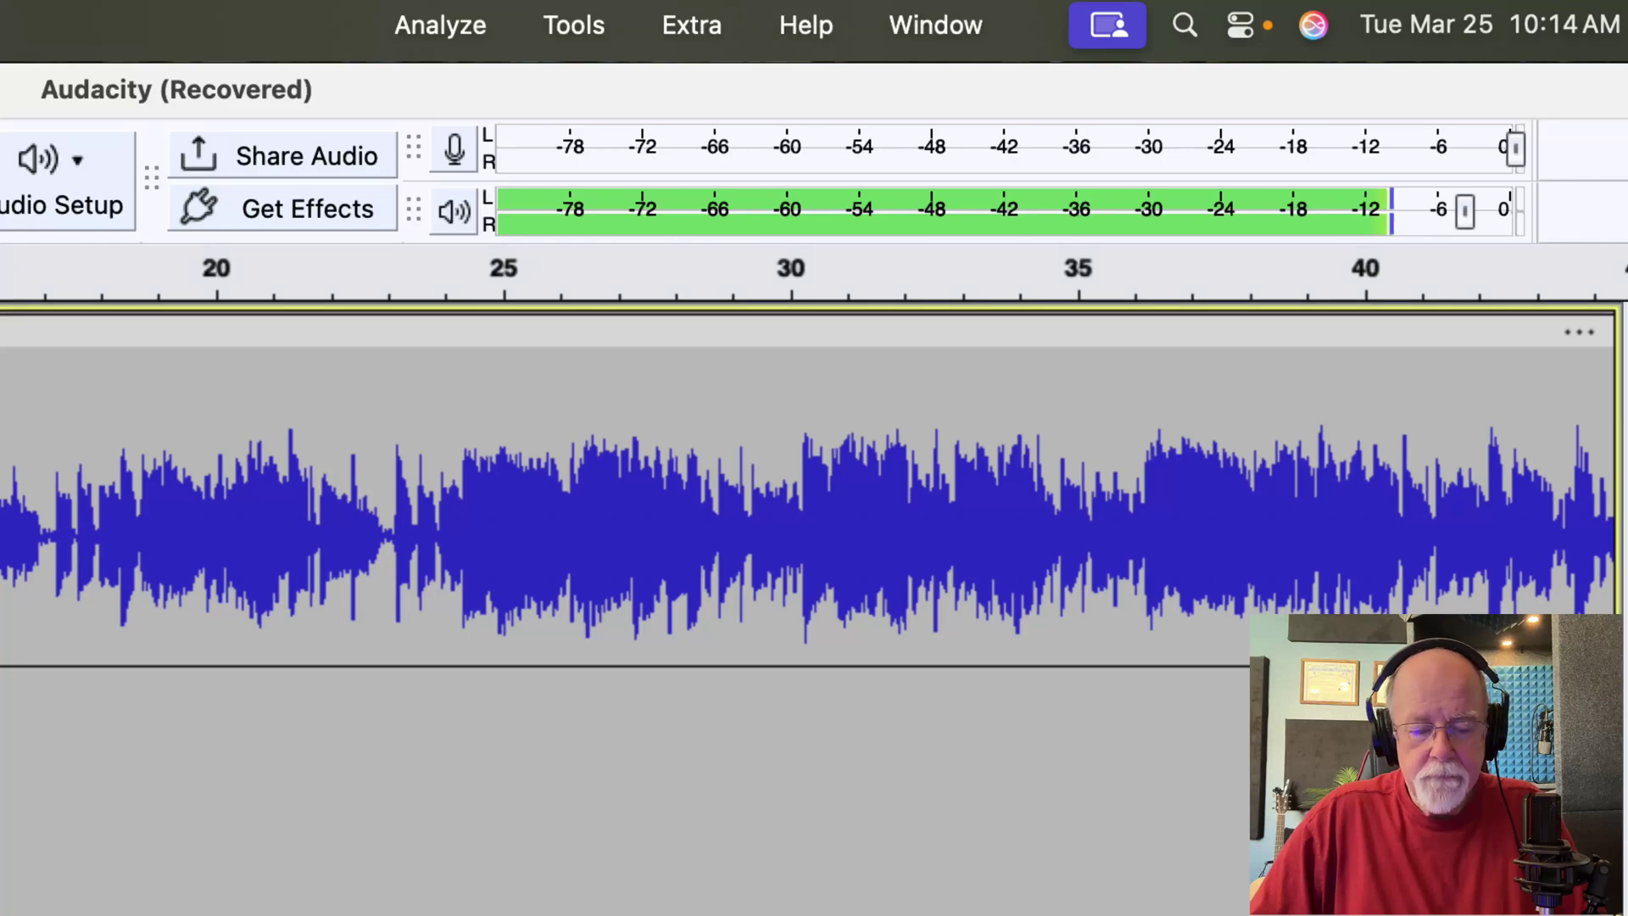
pyautogui.press('space')
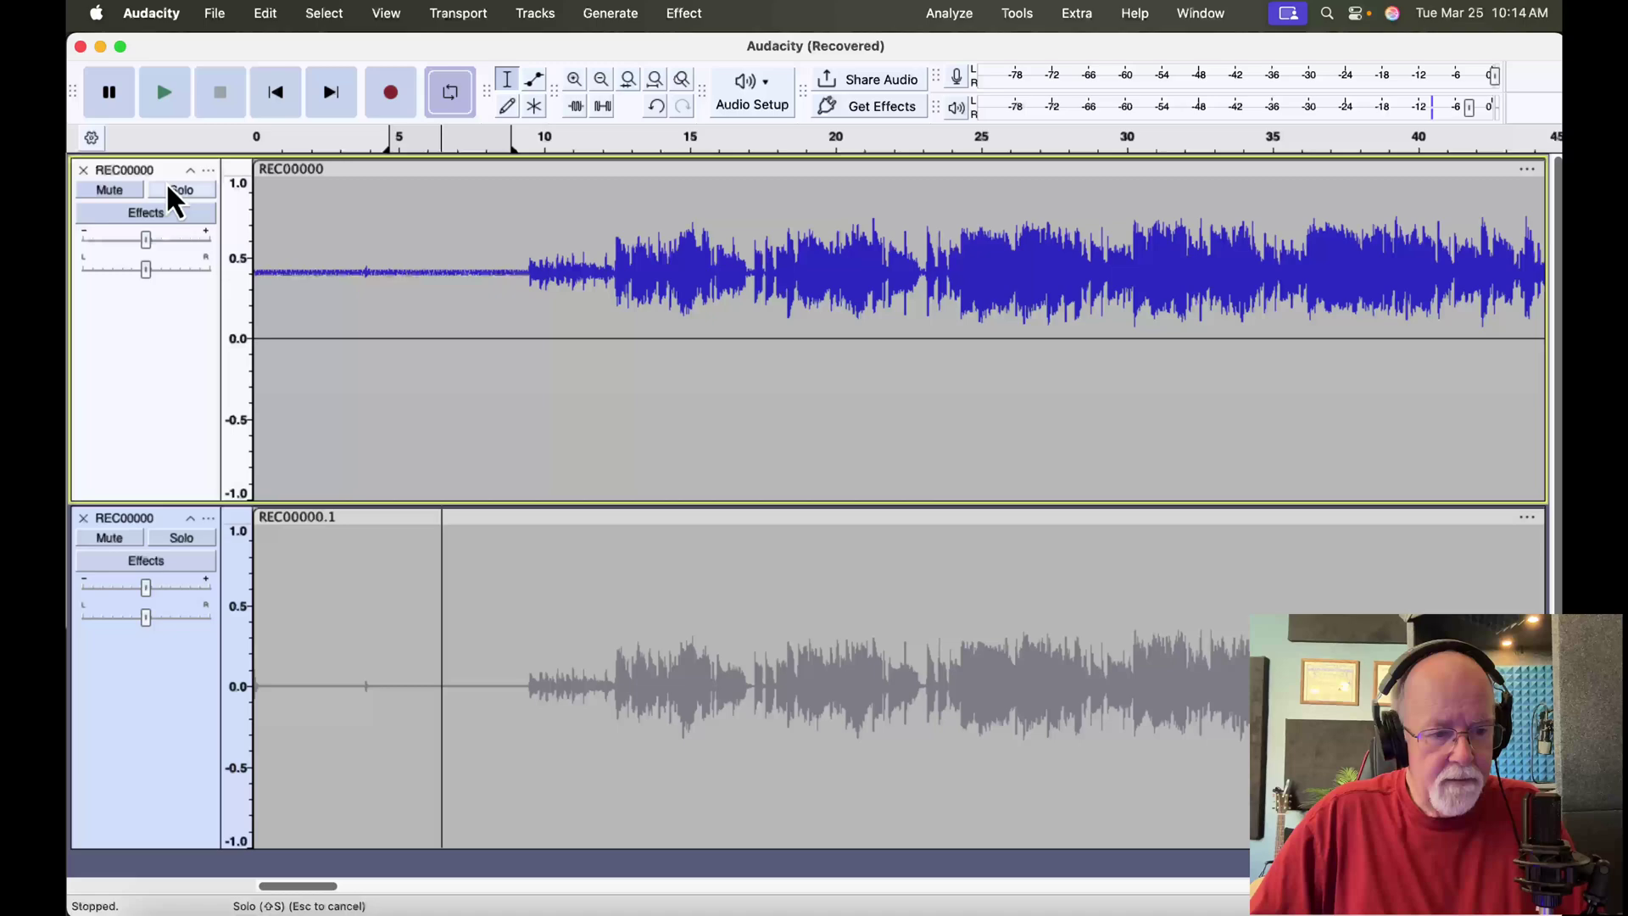
# Move solo from the original to REC00000.1 and play it briefly
pyautogui.click(170, 190)
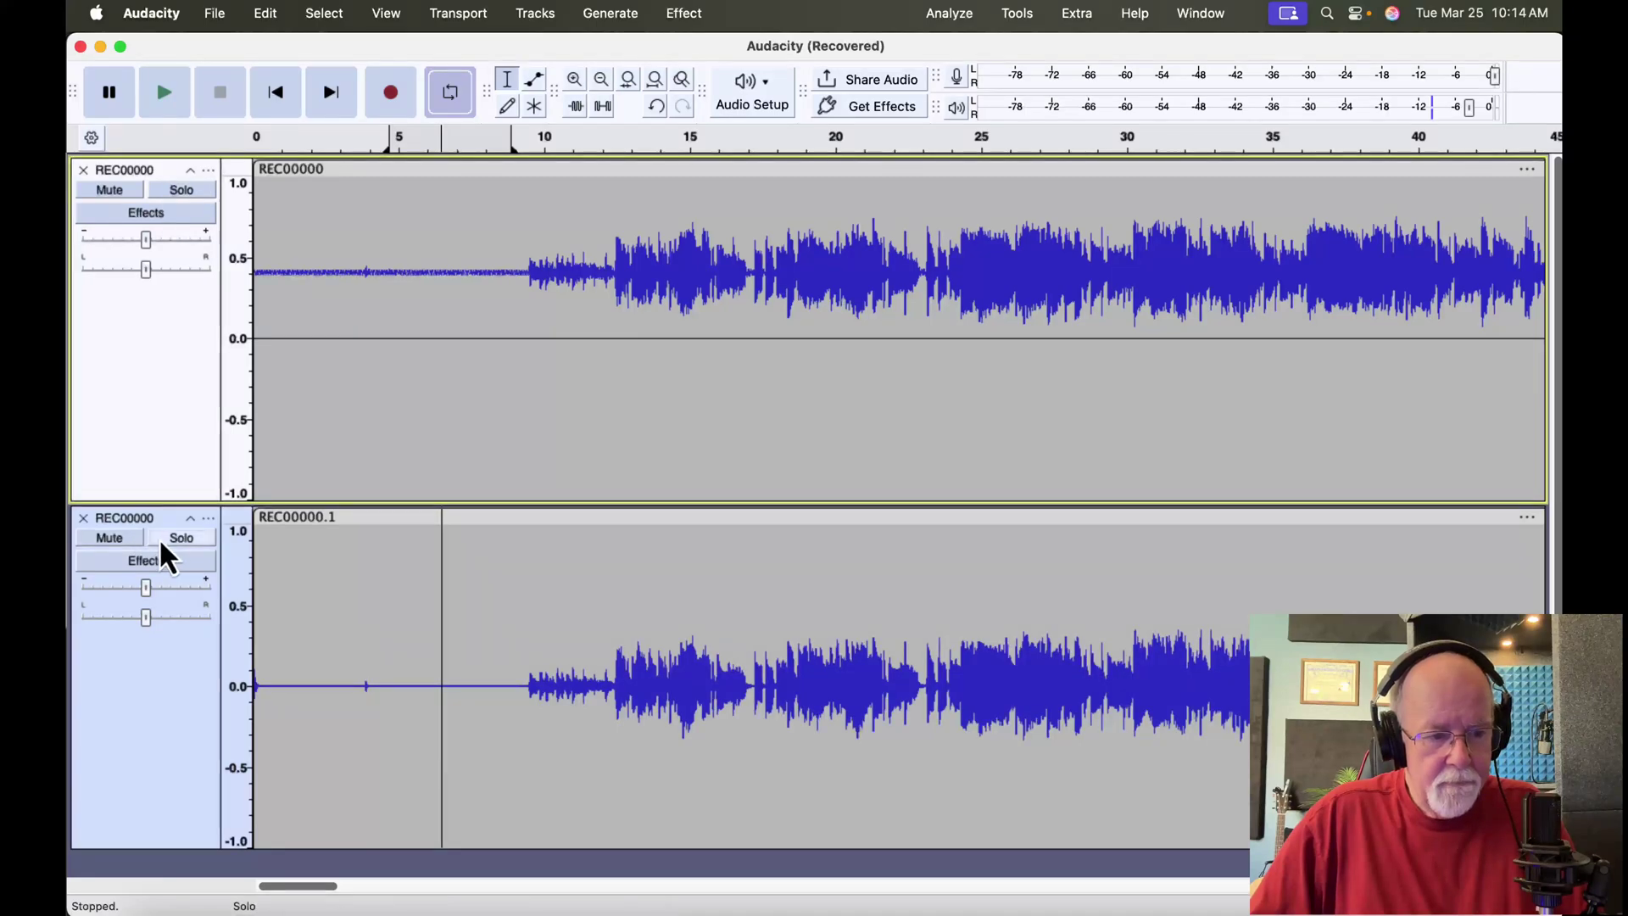
pyautogui.click(167, 538)
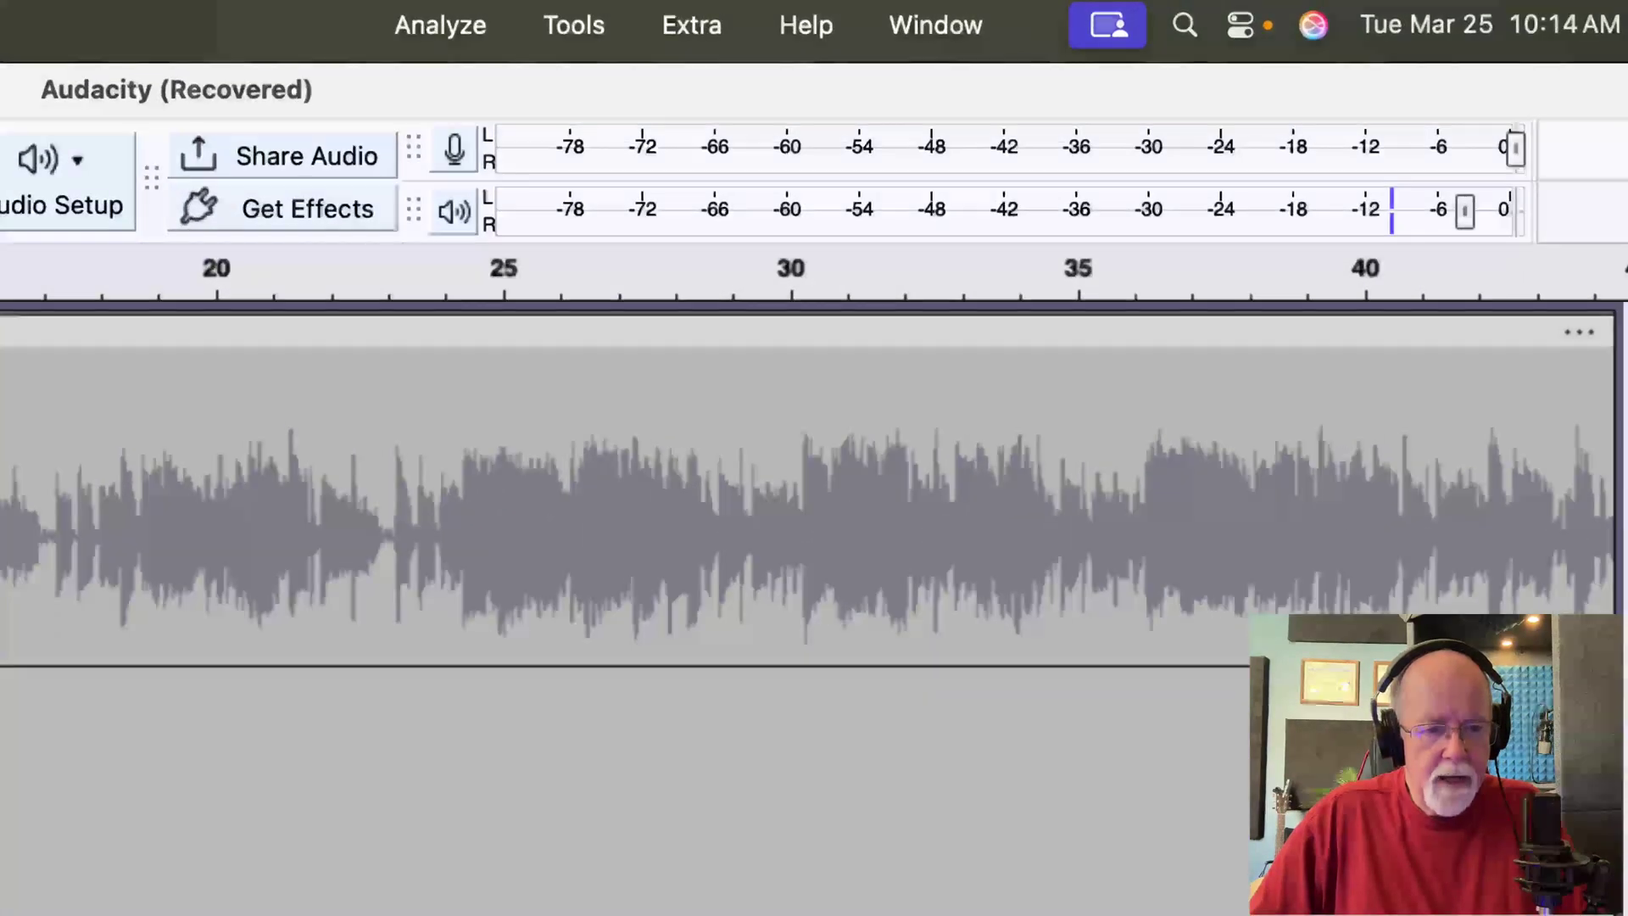
pyautogui.press('space')
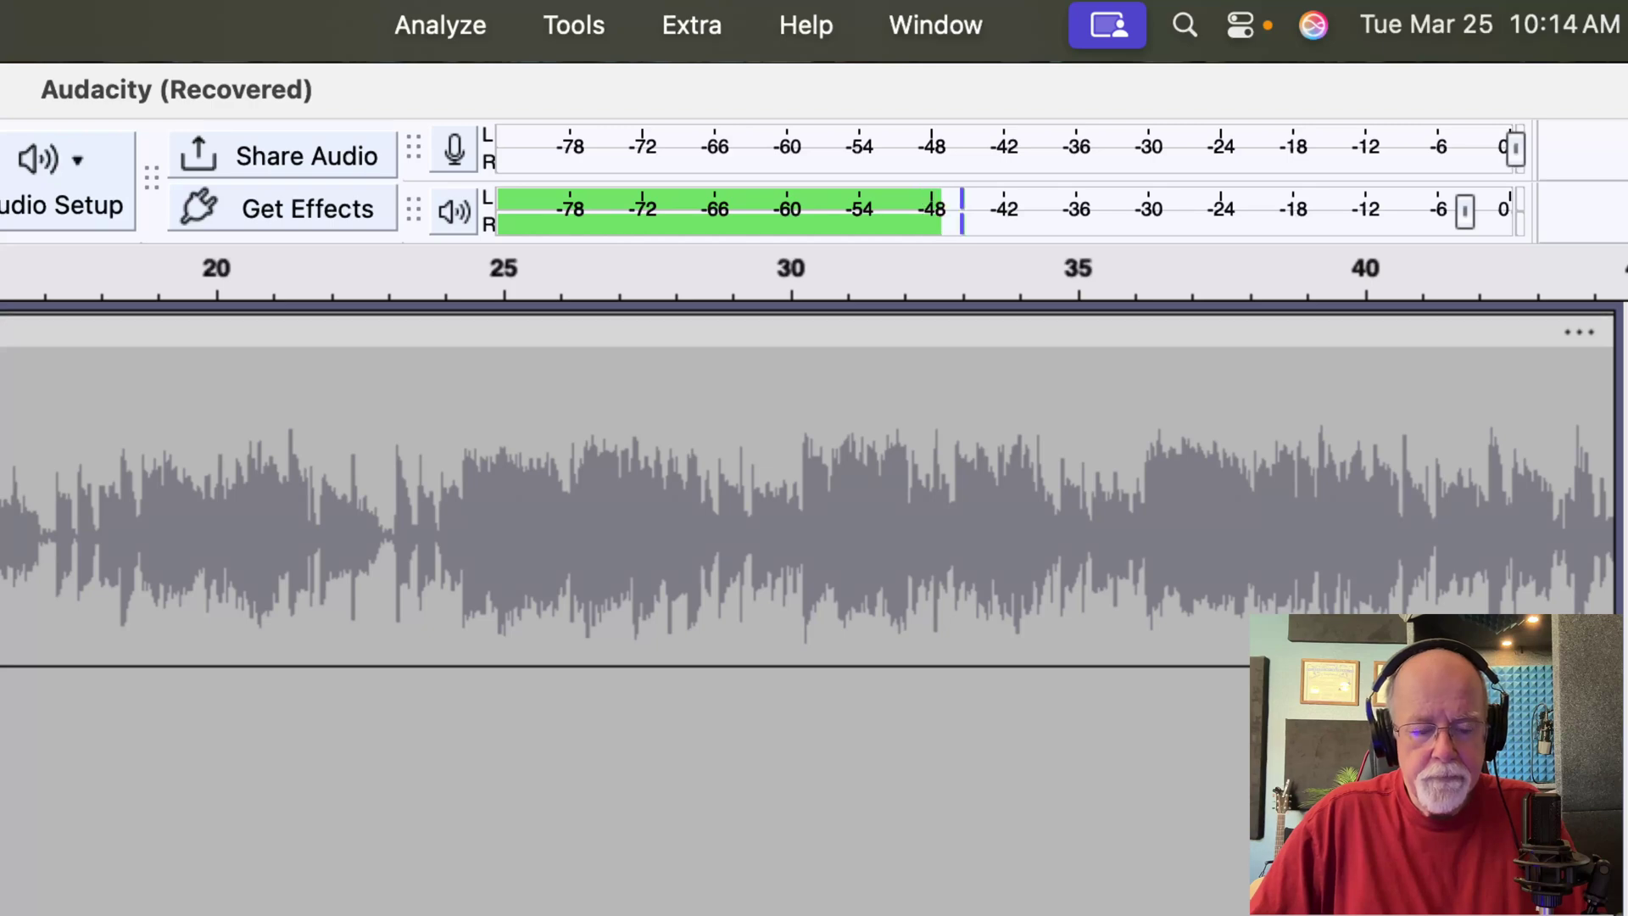
pyautogui.press('space')
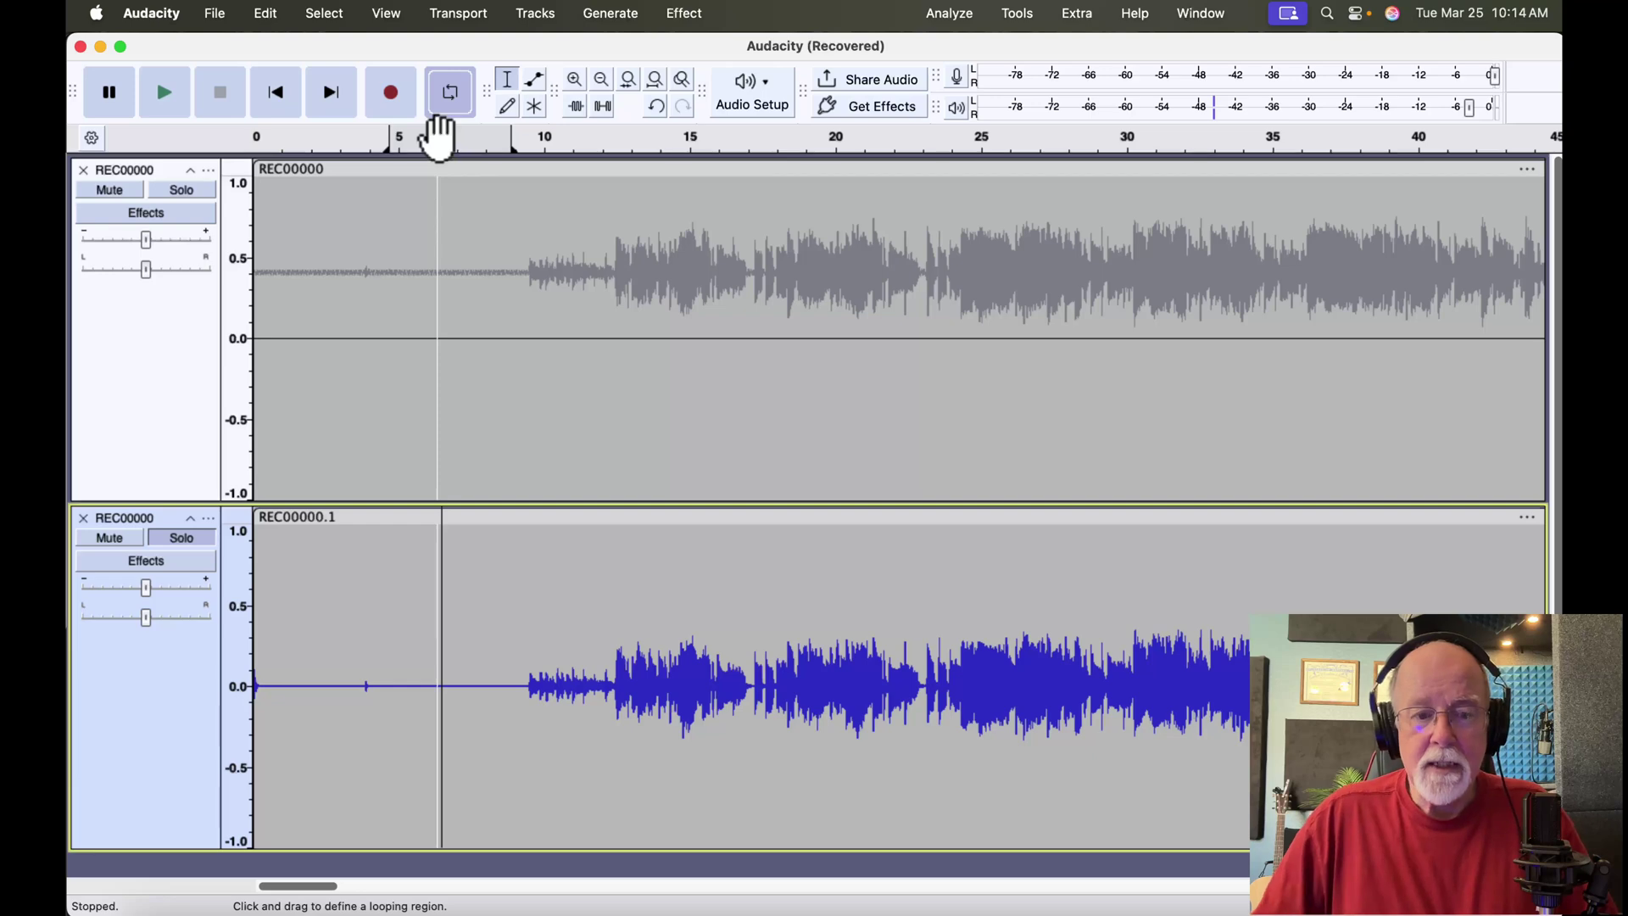
# Select all of REC00000.1 and reopen the High-Pass Filter, still 20 Hz at 48 dB
pyautogui.click(184, 644)
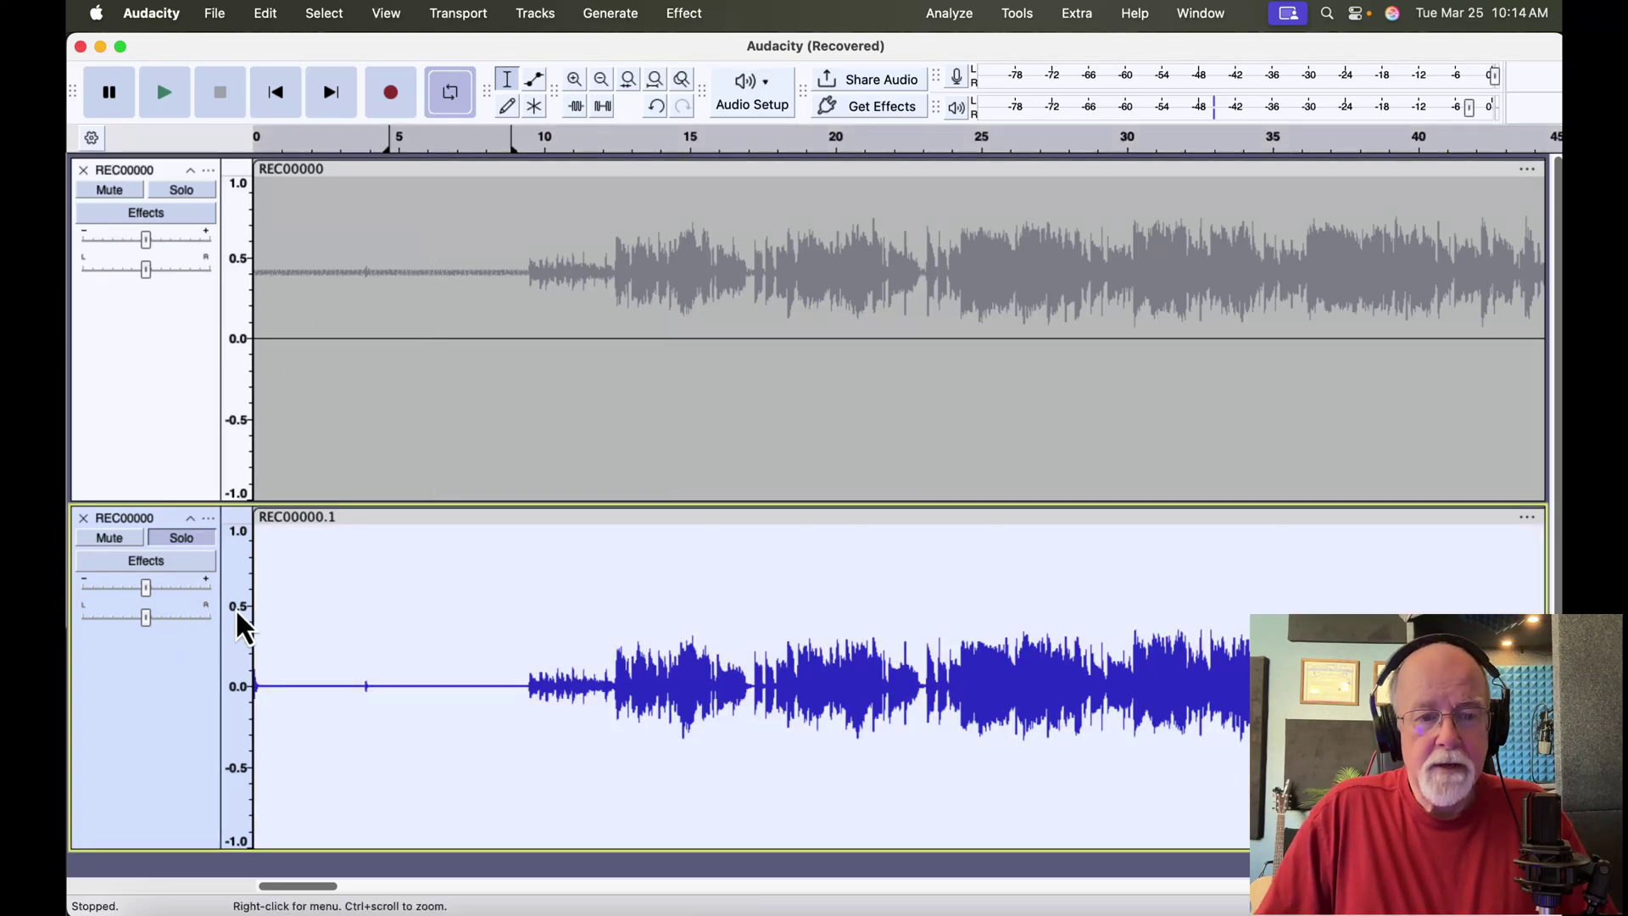
pyautogui.click(698, 8)
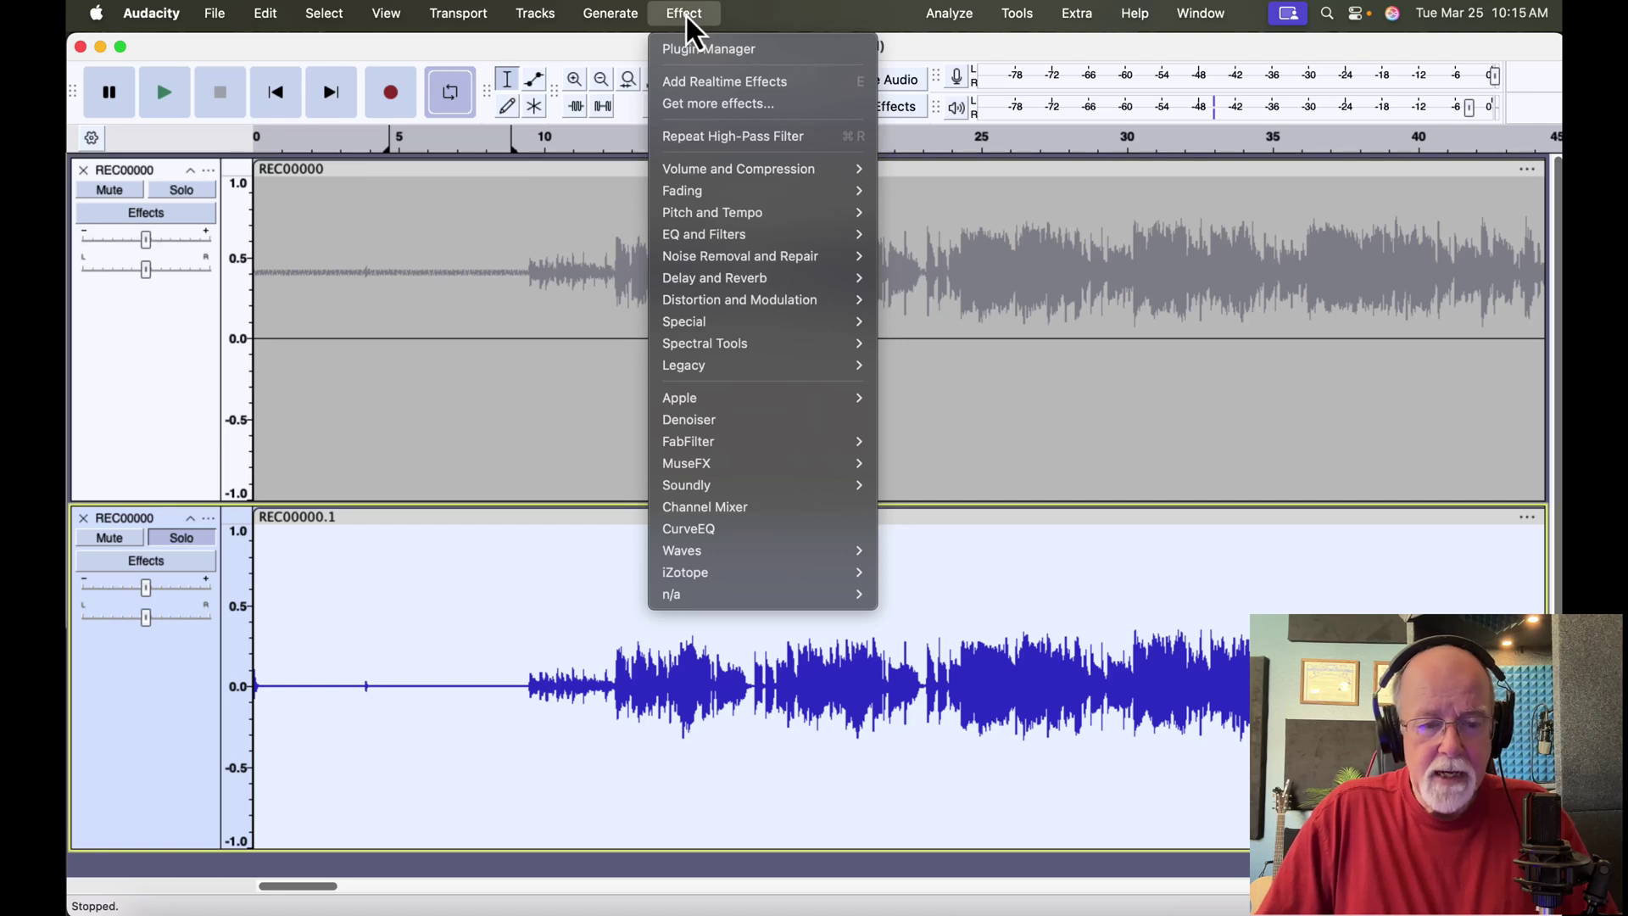
pyautogui.moveTo(719, 232)
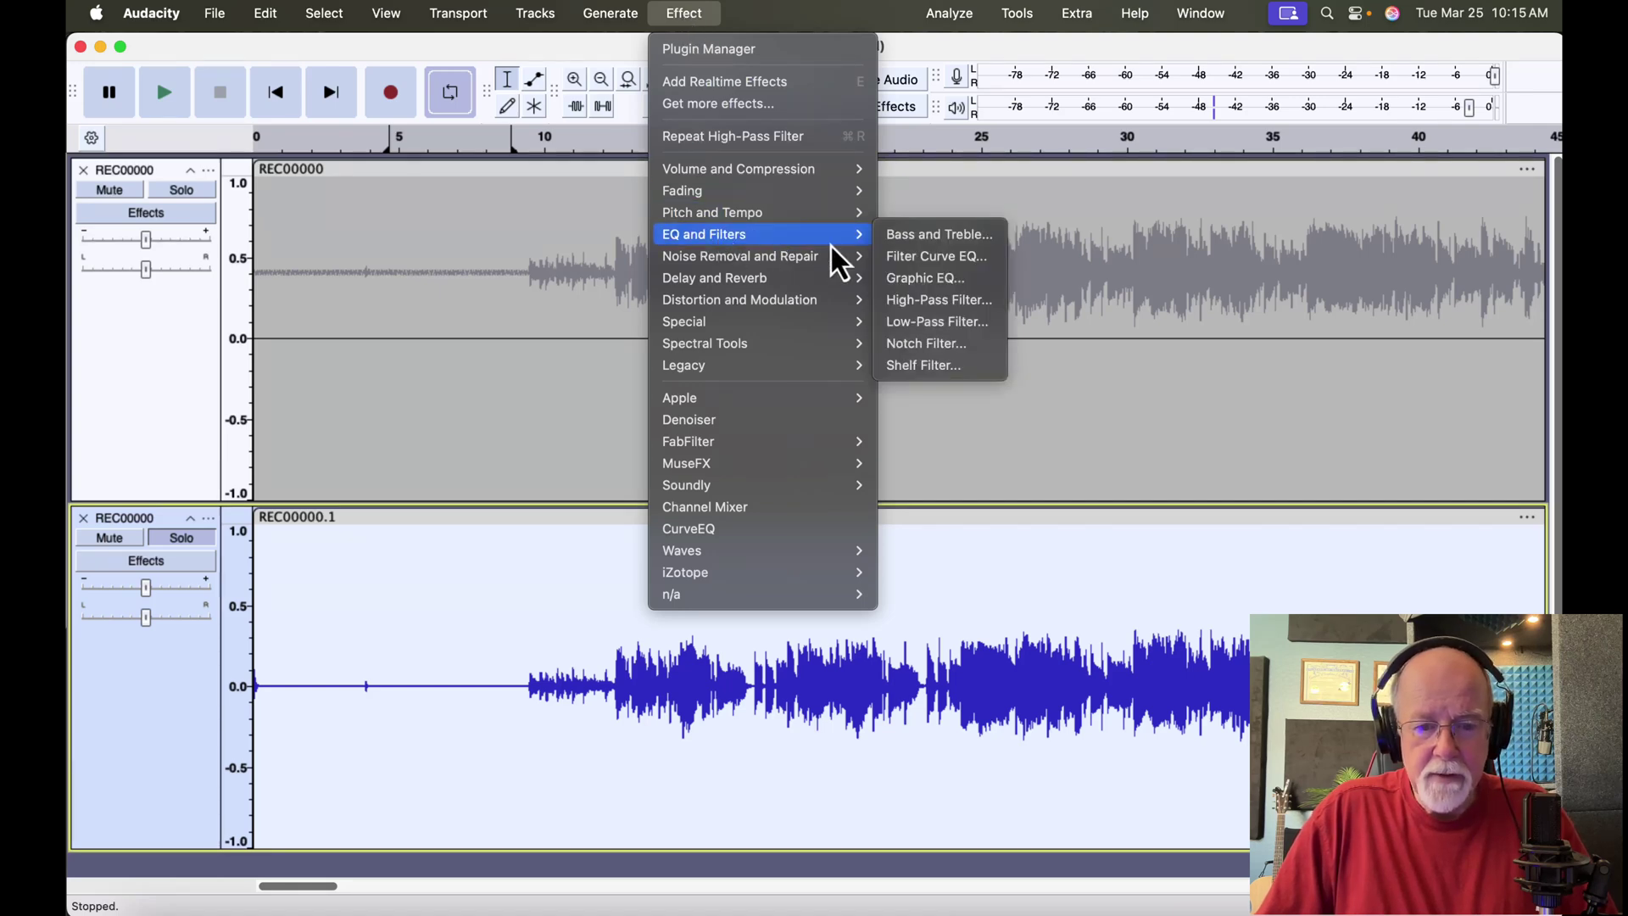
pyautogui.click(929, 300)
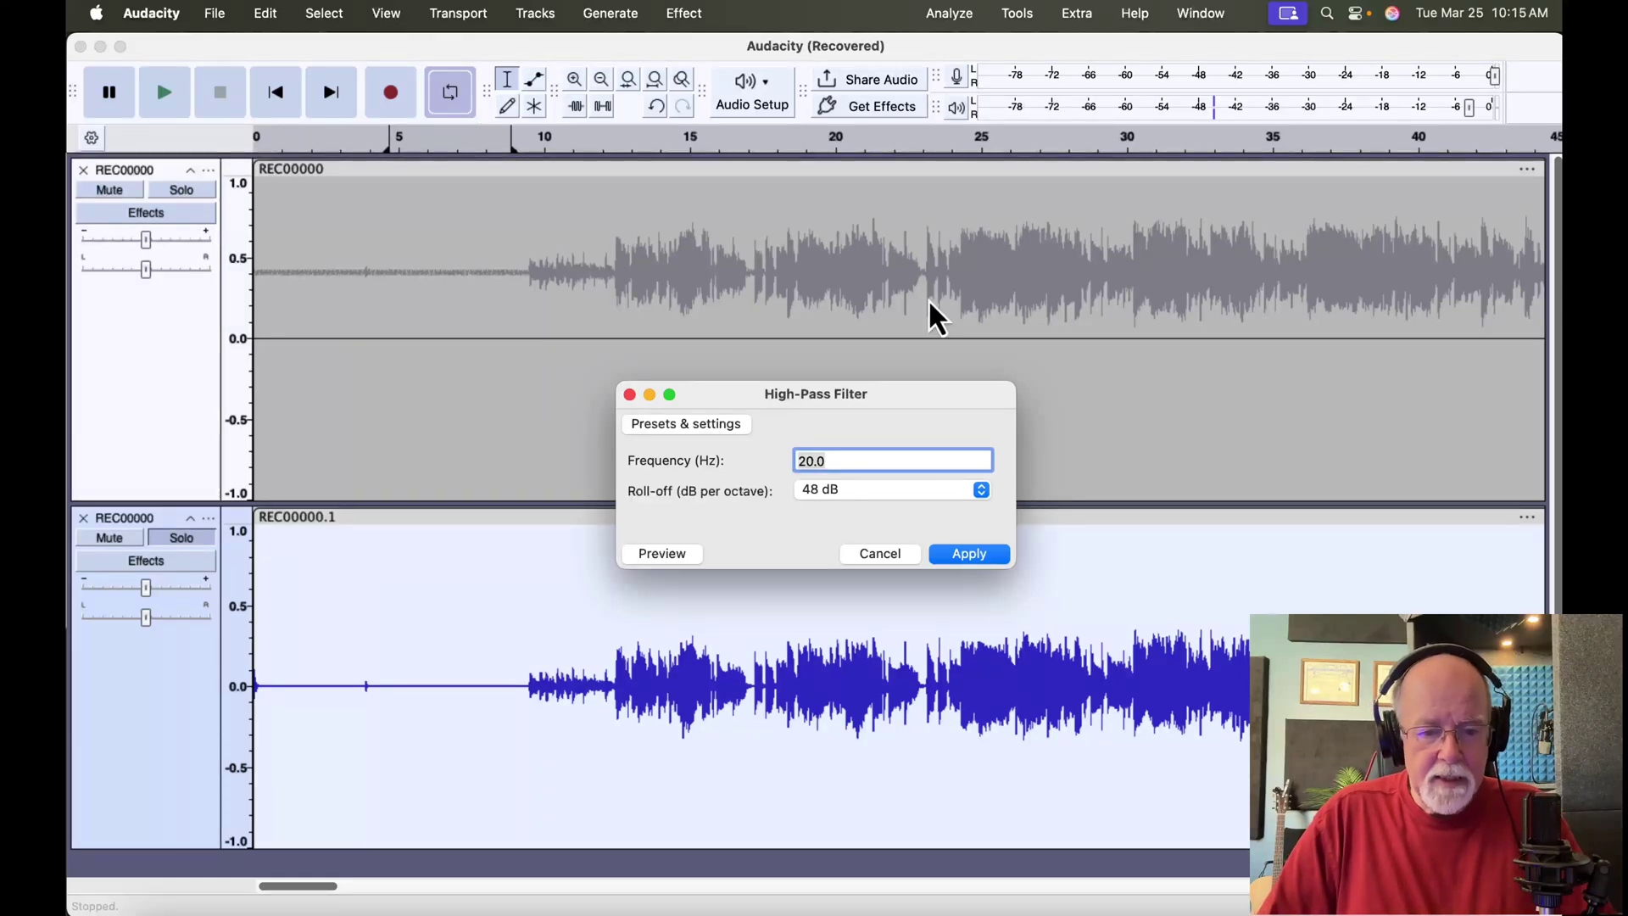